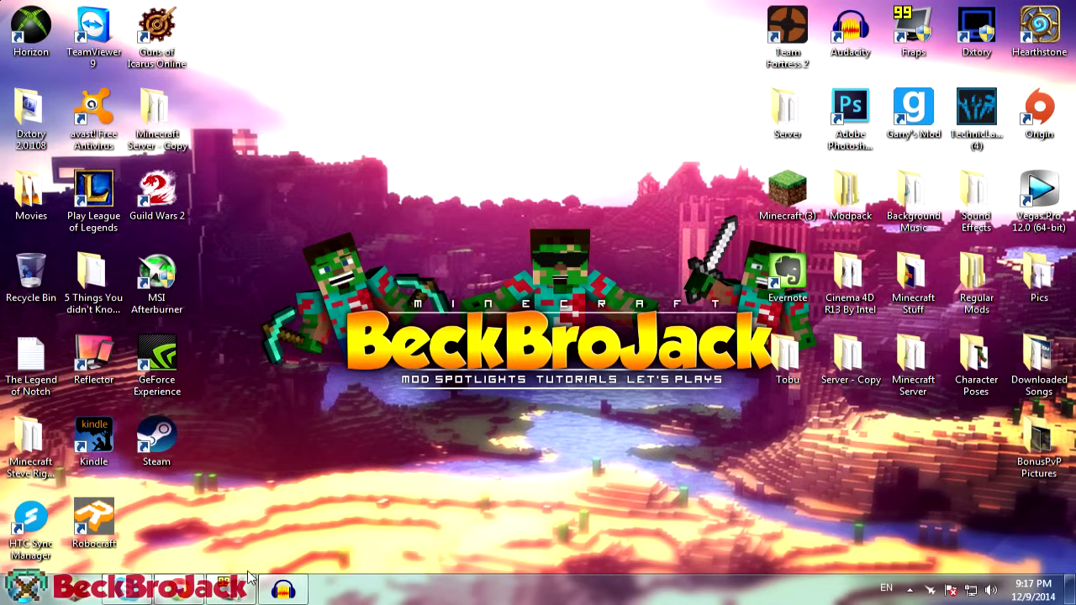
- Switch to Chrome, filter the Minecraft Forge downloads to version 1.8, and highlight the 1.8-Latest-1.8 promotion
click(186, 598)
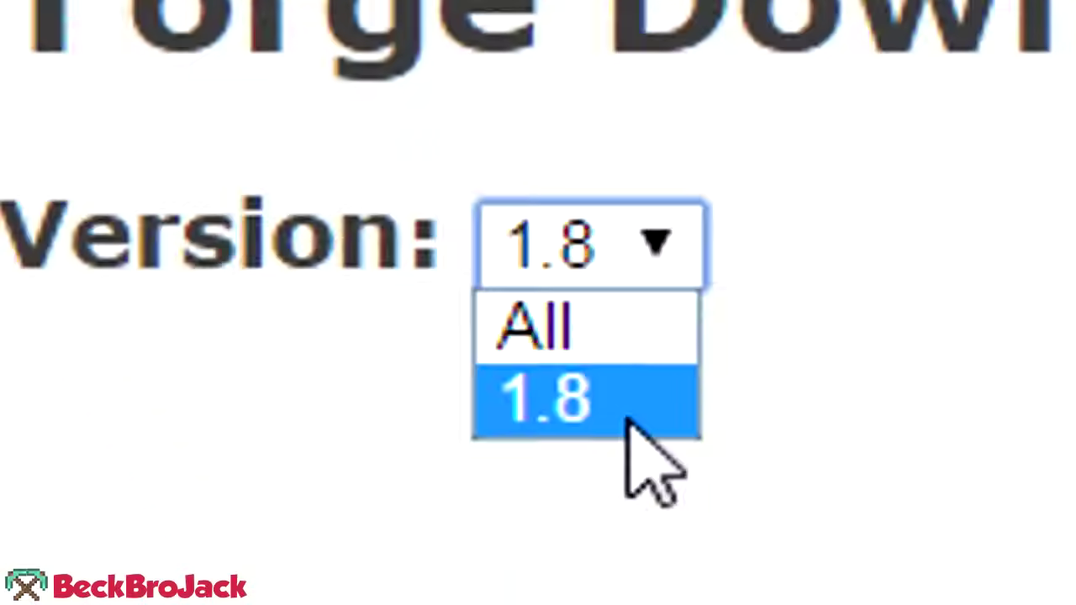
click(626, 377)
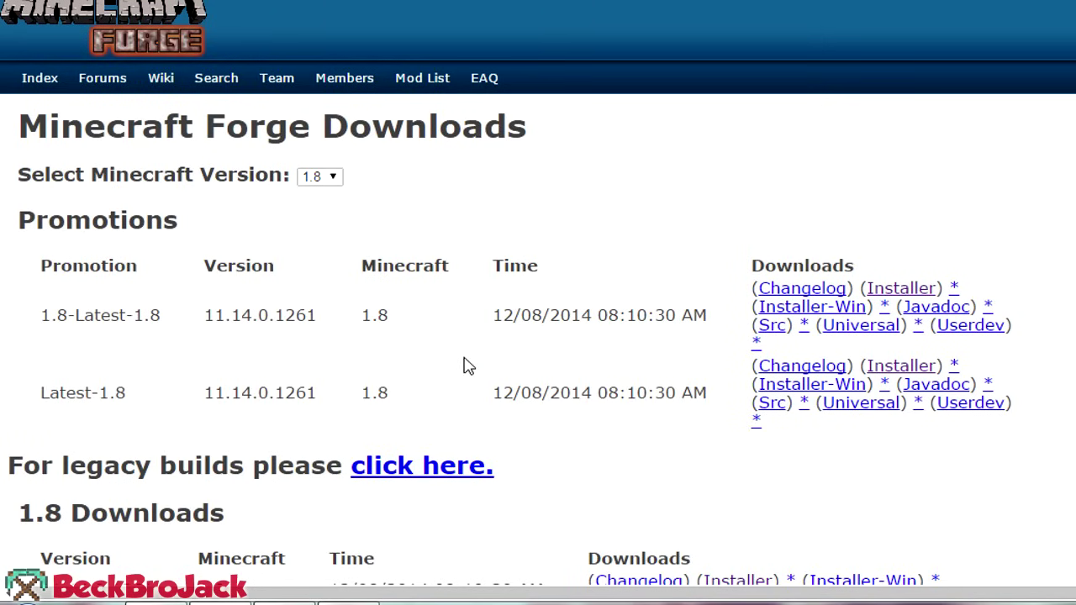
drag(39, 316, 187, 324)
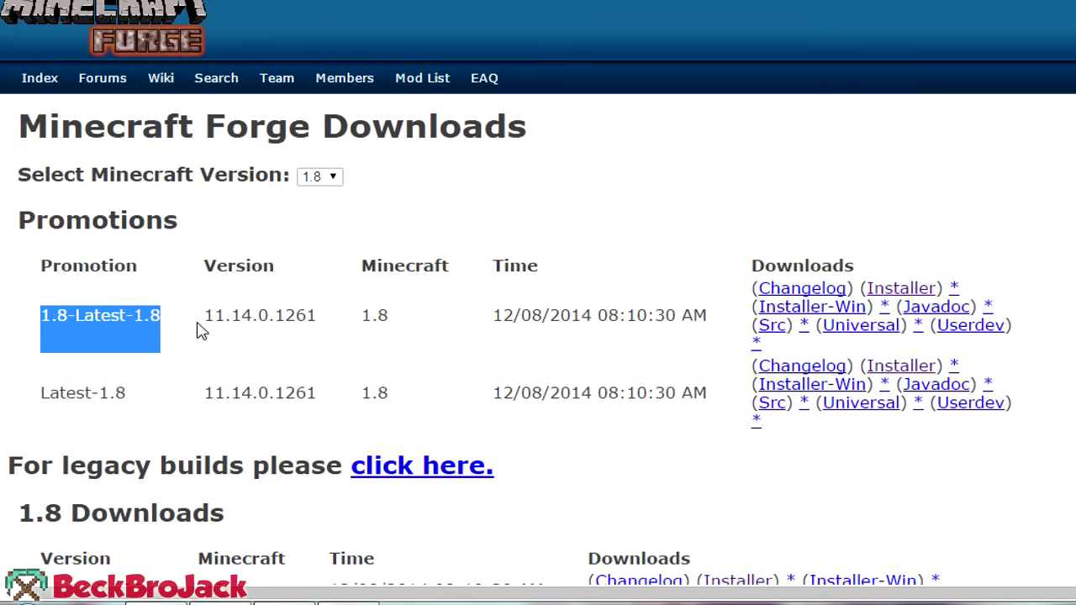
click(224, 343)
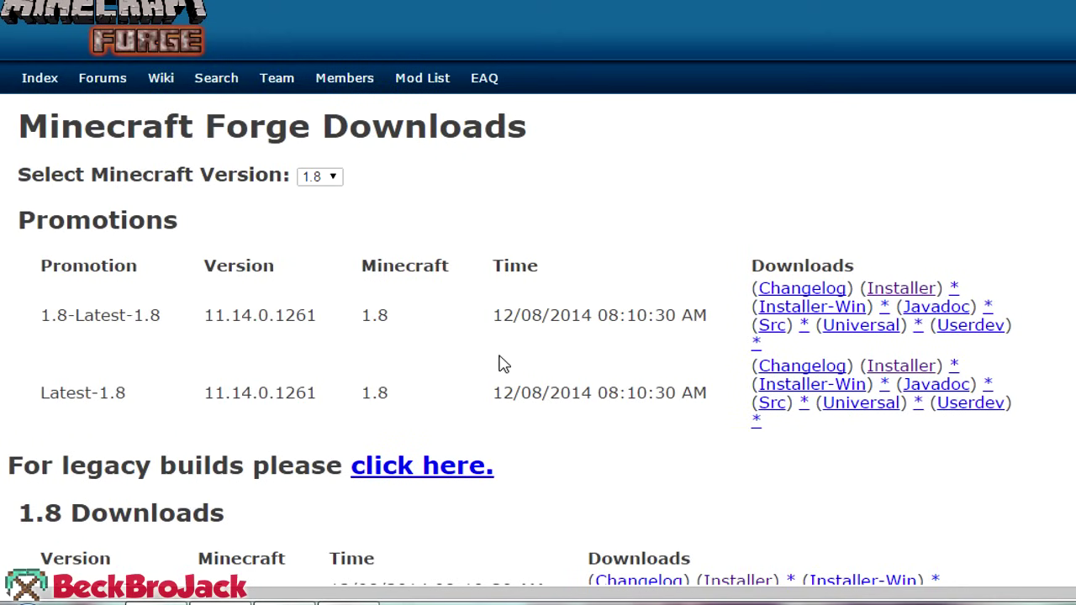
- Download the Installer of the 1.8-Latest-1.8 Forge promotion, skipping the ad and keeping the flagged jar file
drag(504, 316, 560, 316)
click(632, 379)
click(902, 289)
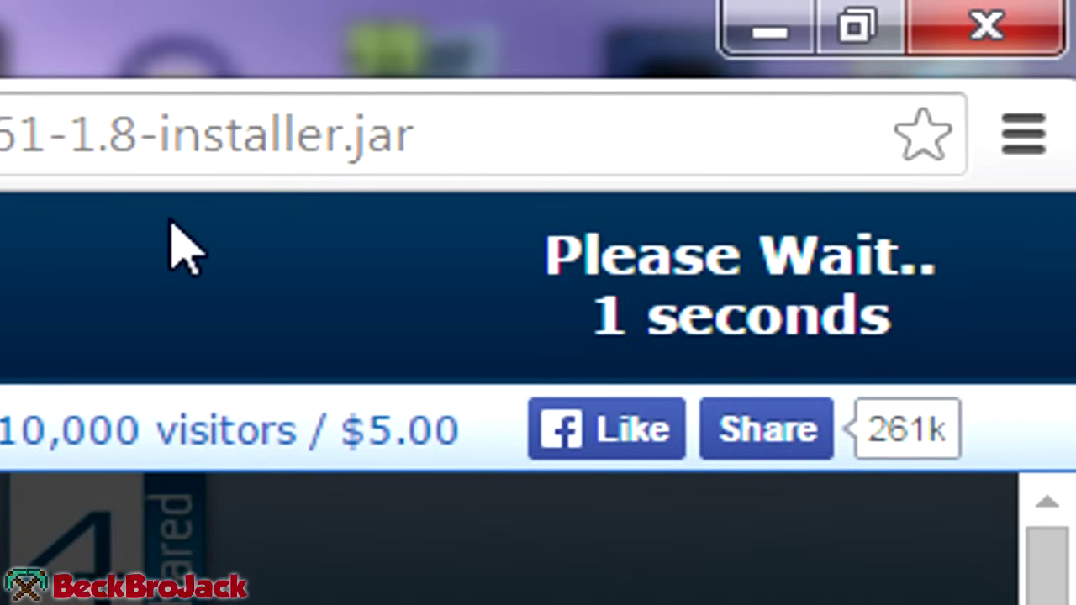
click(686, 323)
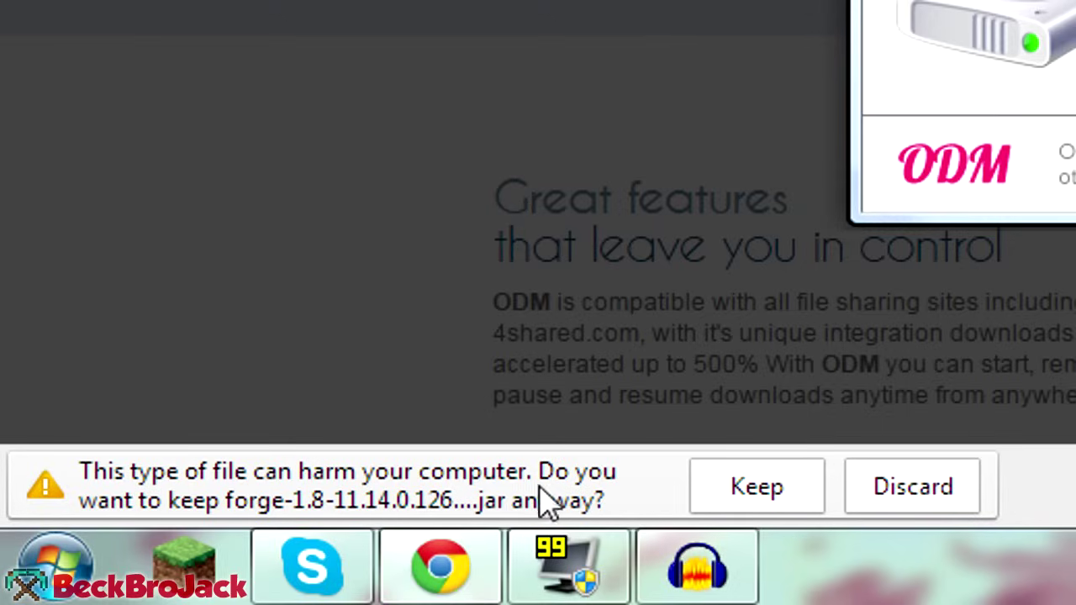
click(723, 498)
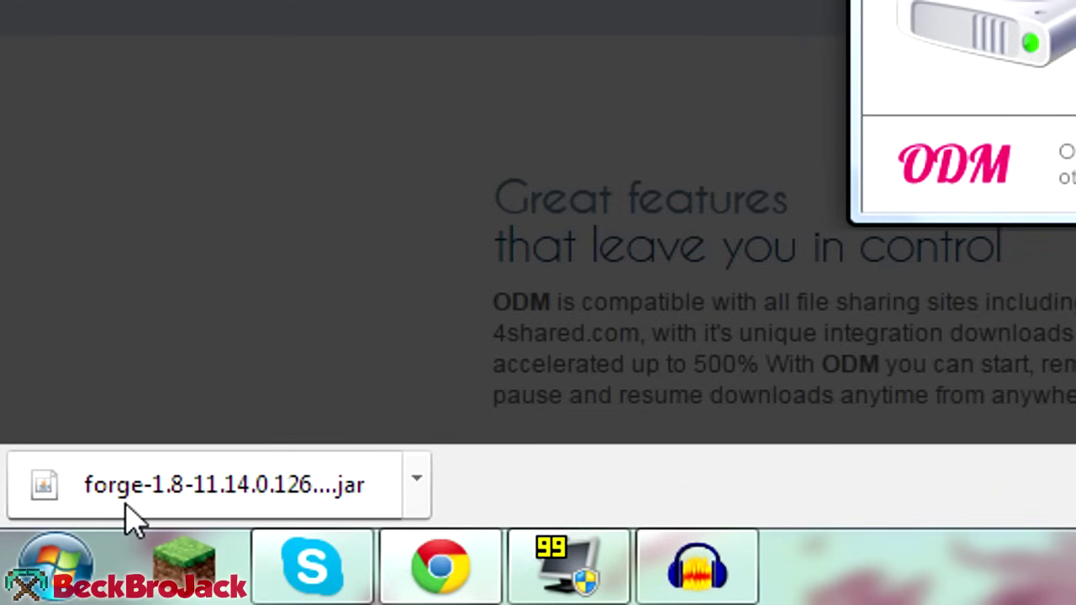
- Run the downloaded Forge installer and install the client into the .minecraft folder
click(244, 511)
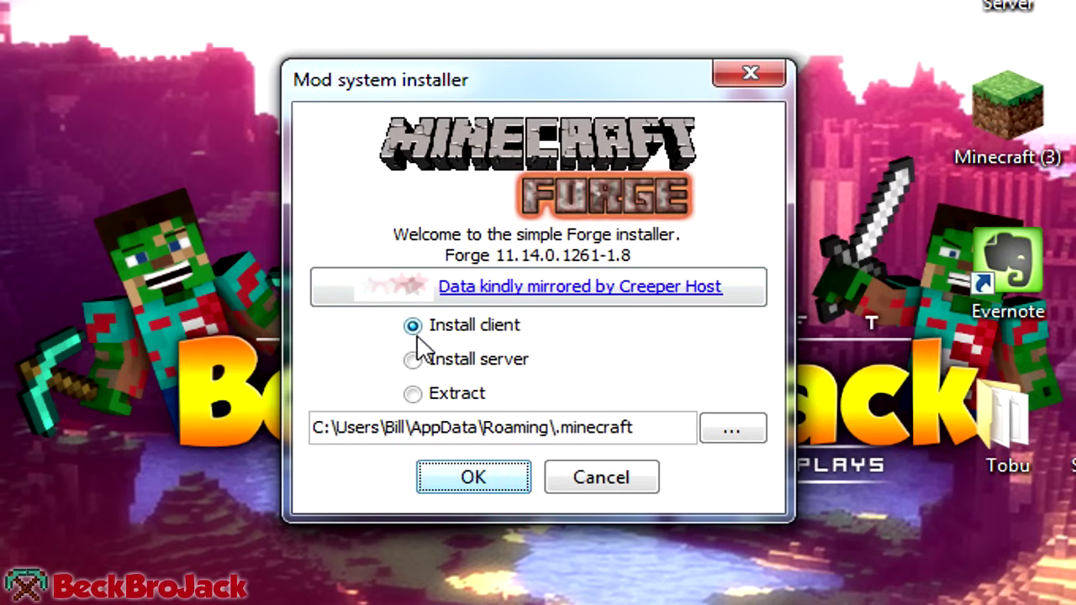
click(479, 484)
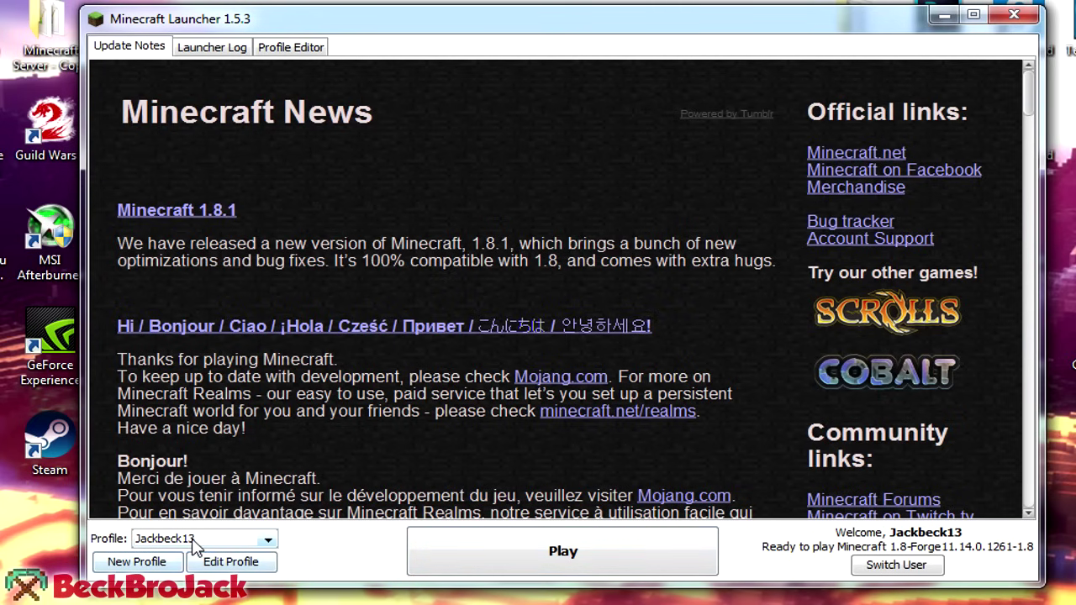
- Set the Minecraft Launcher profile to use release 1.8-Forge11.14.0.1261-1.8, save it, and close the launcher
click(230, 561)
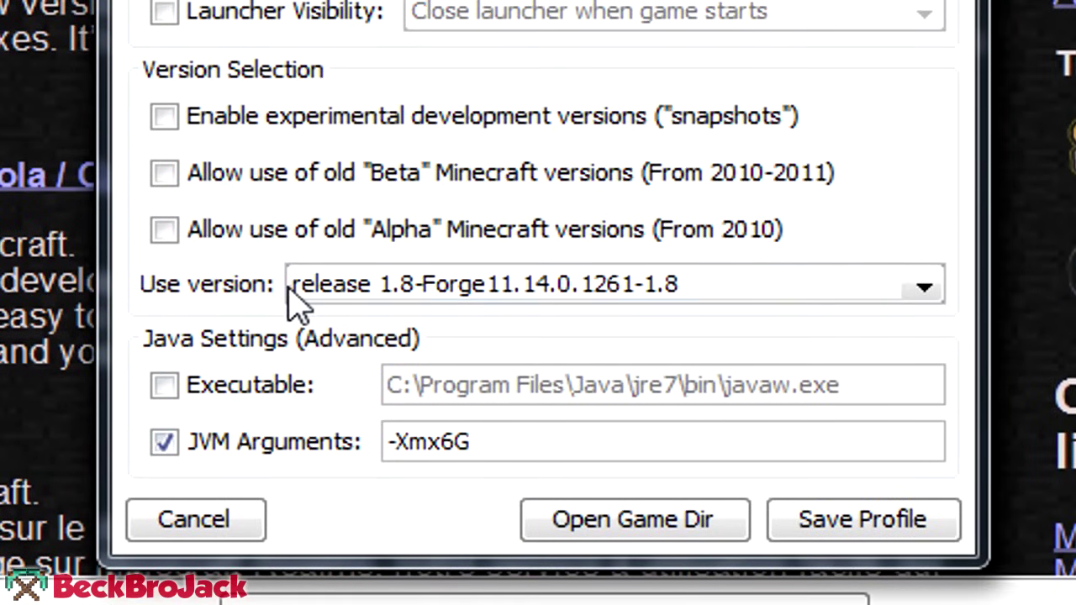
click(572, 285)
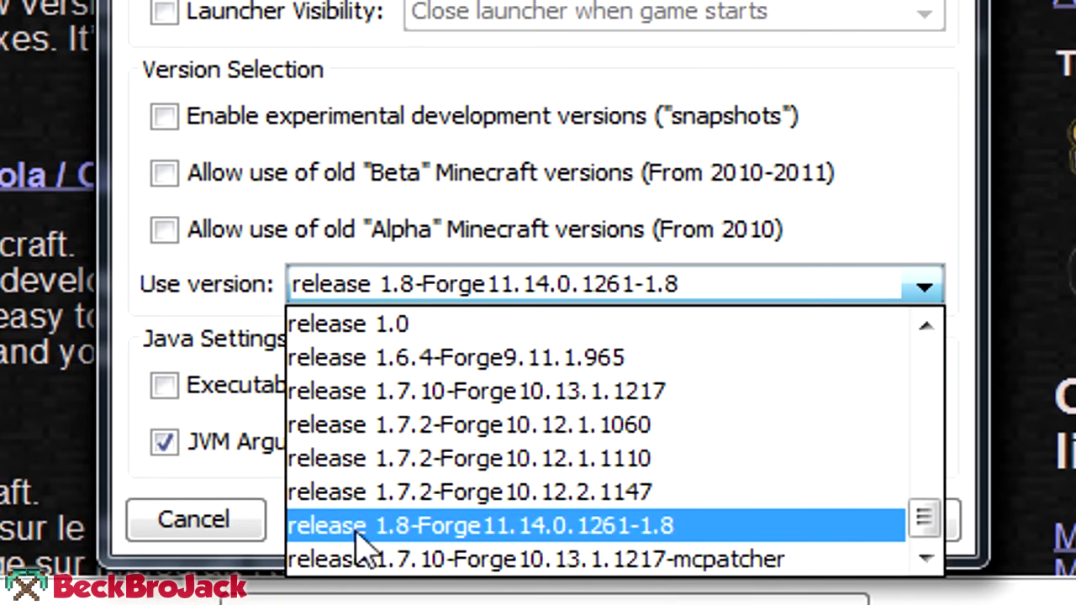
click(479, 527)
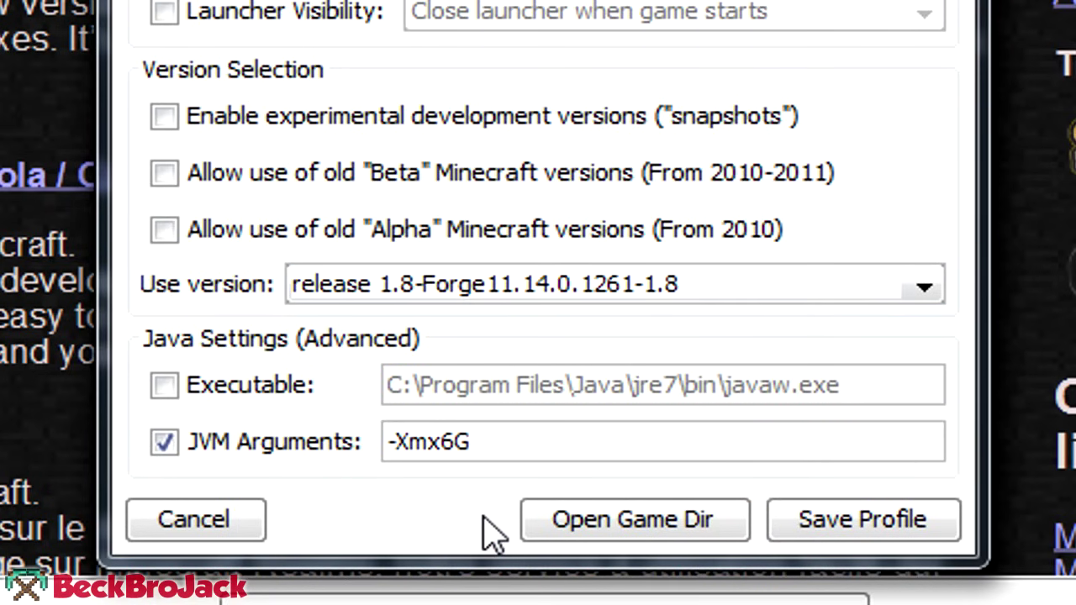
click(792, 529)
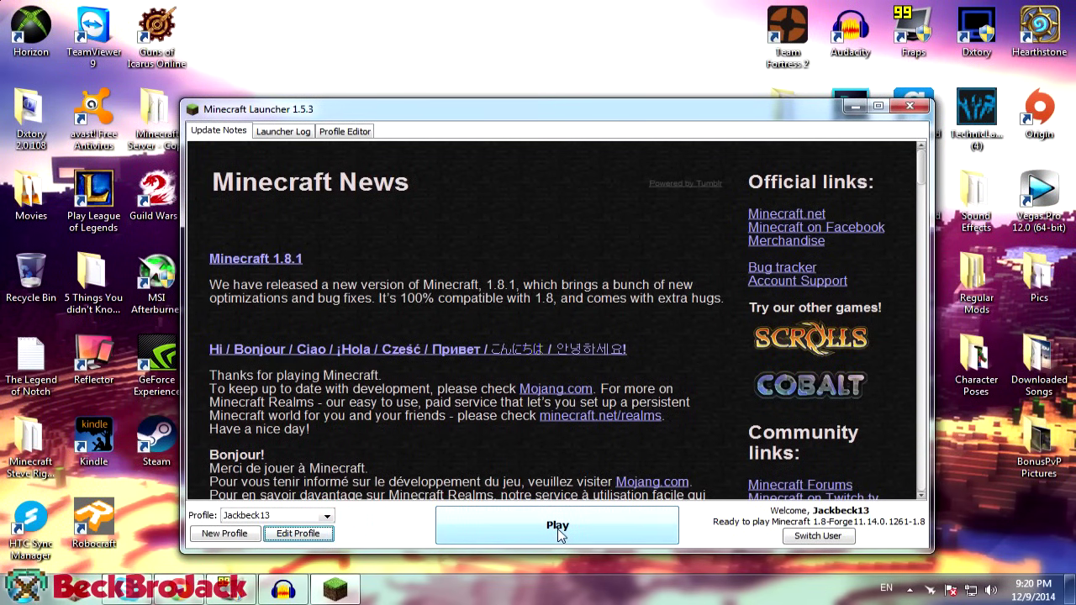
click(910, 107)
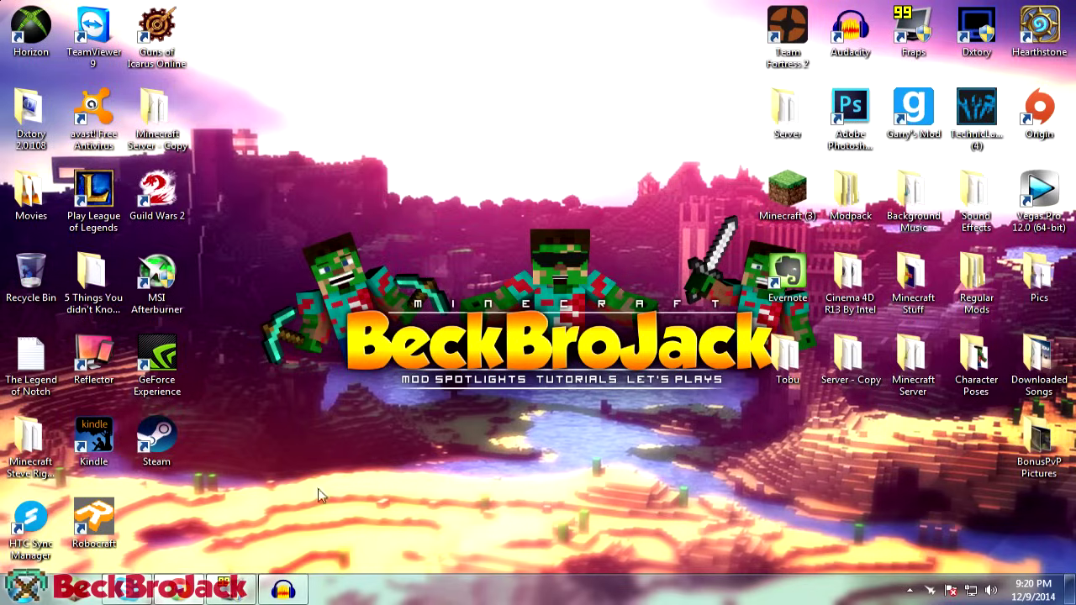
- Switch to Chrome and download MrCrayfish's Furniture Mod 3.4-build2 for Minecraft 1.8, skipping the ad and keeping the jar file
mouse_move(192, 593)
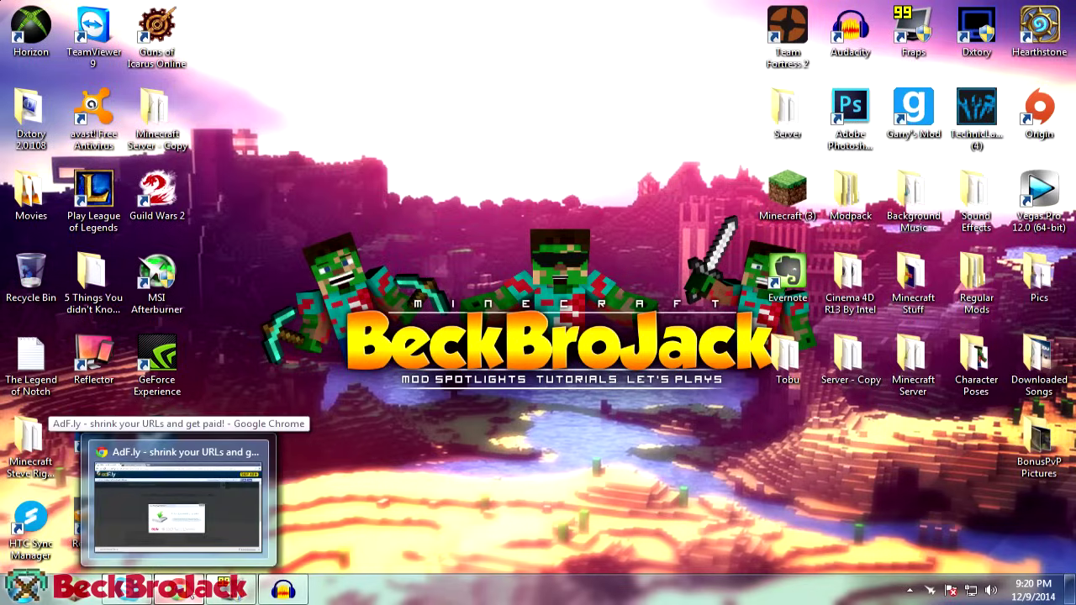
click(191, 594)
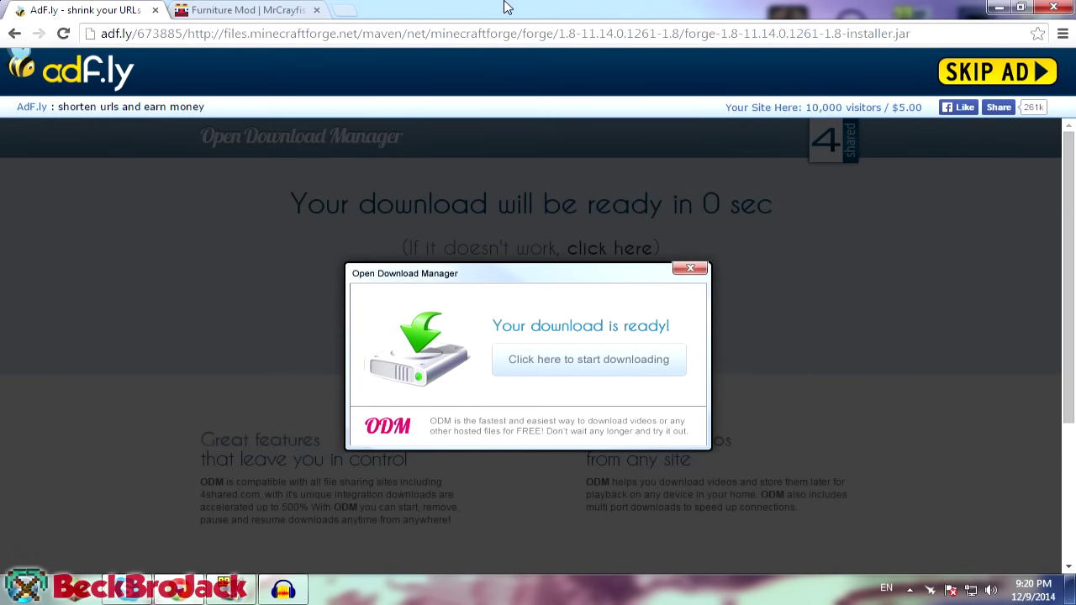
click(260, 10)
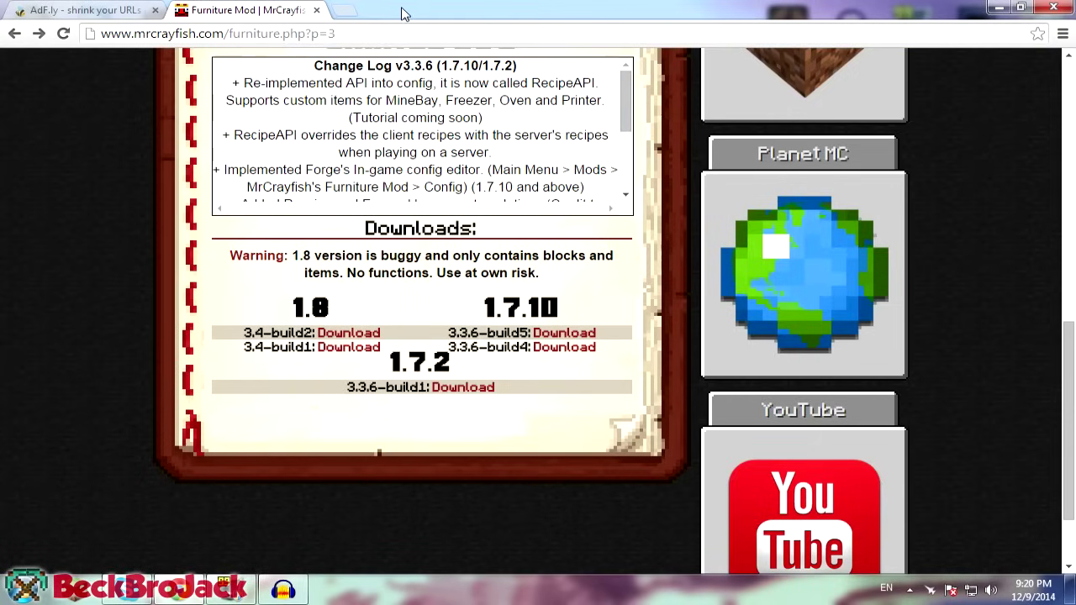
scroll(213, 243, up, 3)
scroll(212, 242, up, 3)
scroll(126, 259, down, 7)
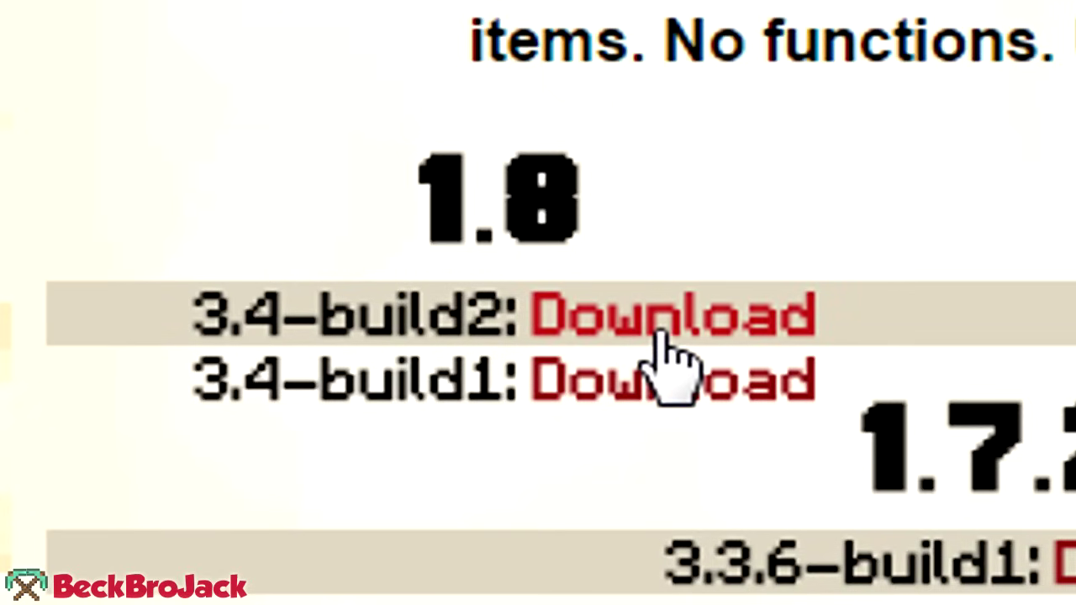
click(662, 330)
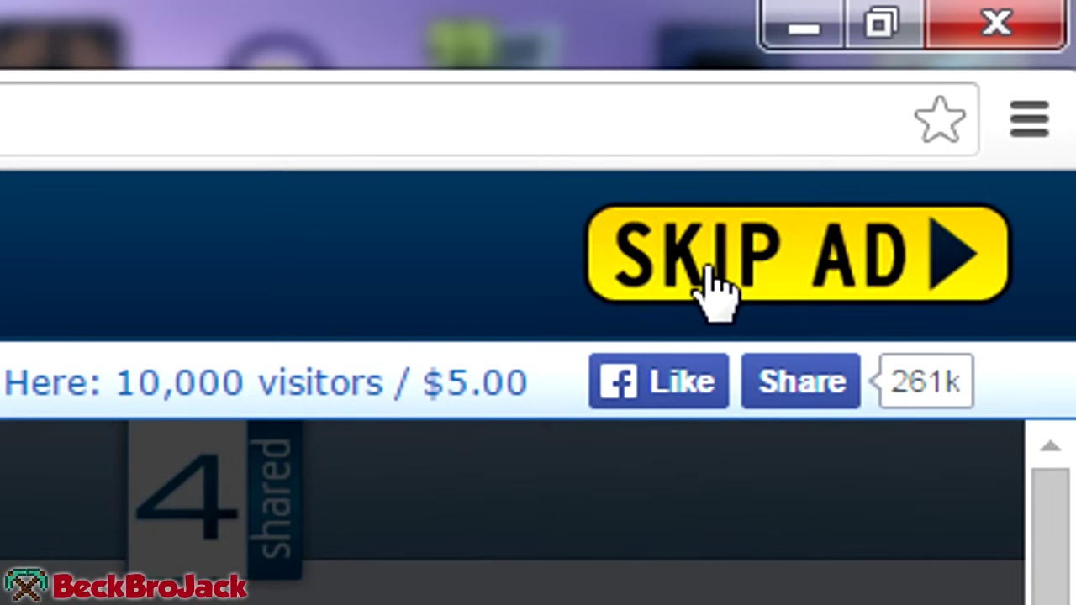
click(706, 267)
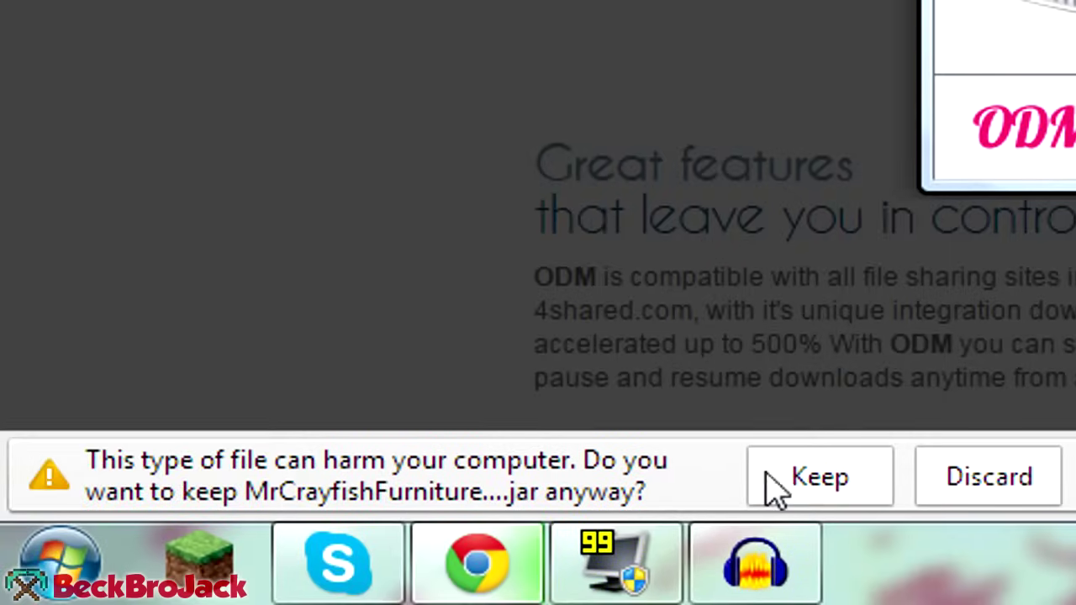
click(807, 481)
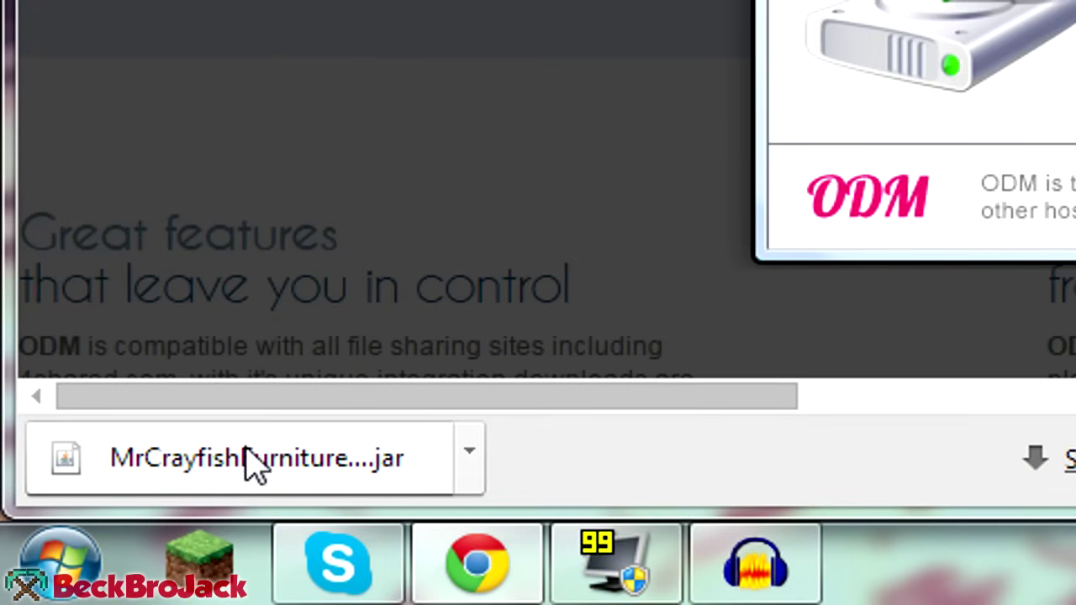
- Find the %appdata% folder through the Windows search and open its .minecraft folder
click(35, 588)
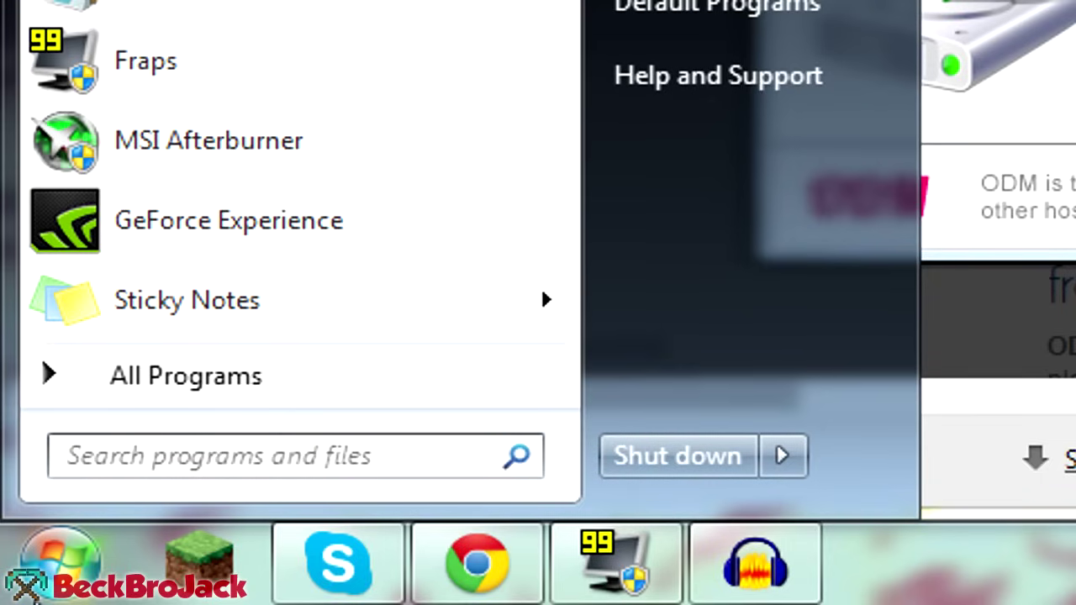
text(%appdta)
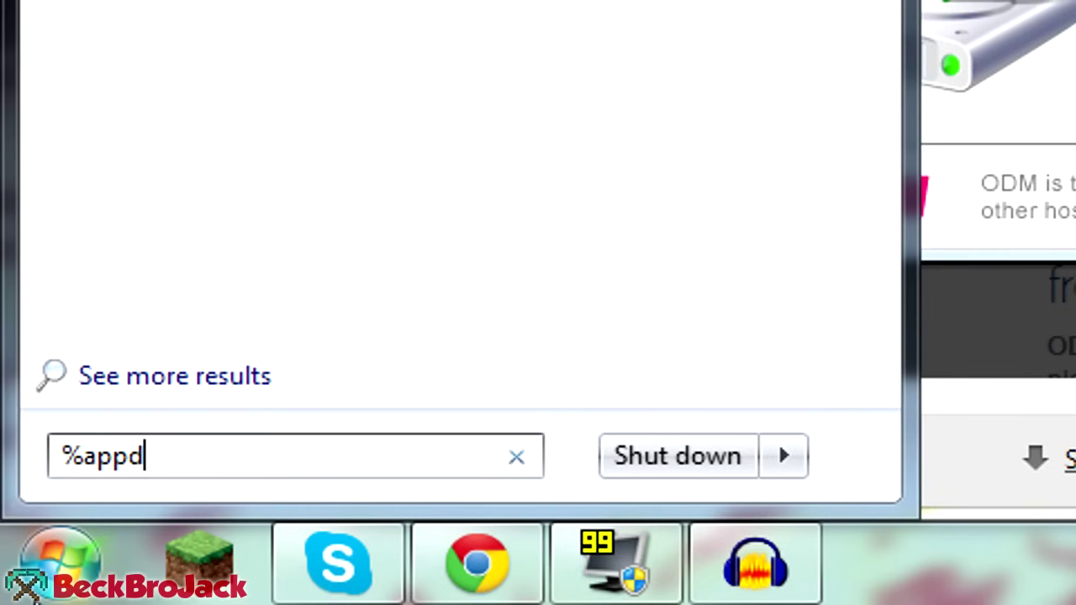
key(BackSpace)
key(BackSpace)
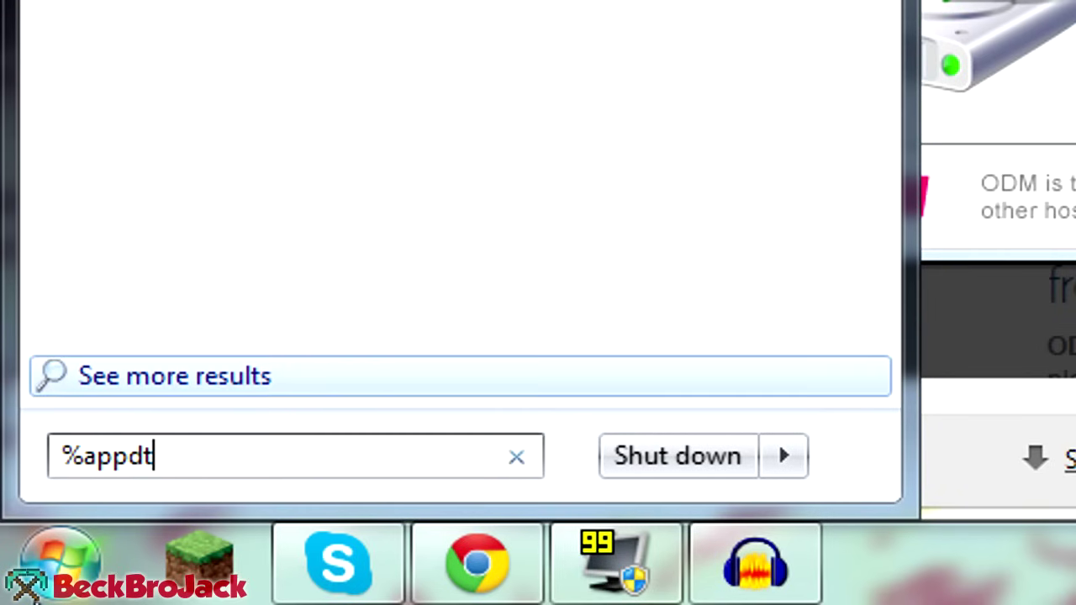
text(ata%)
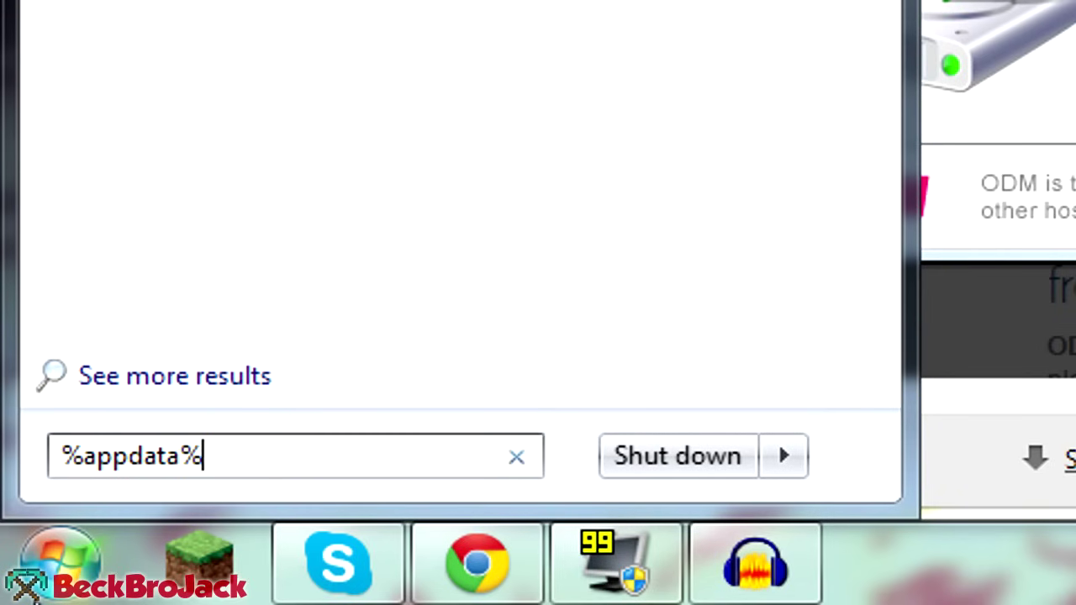
key(Return)
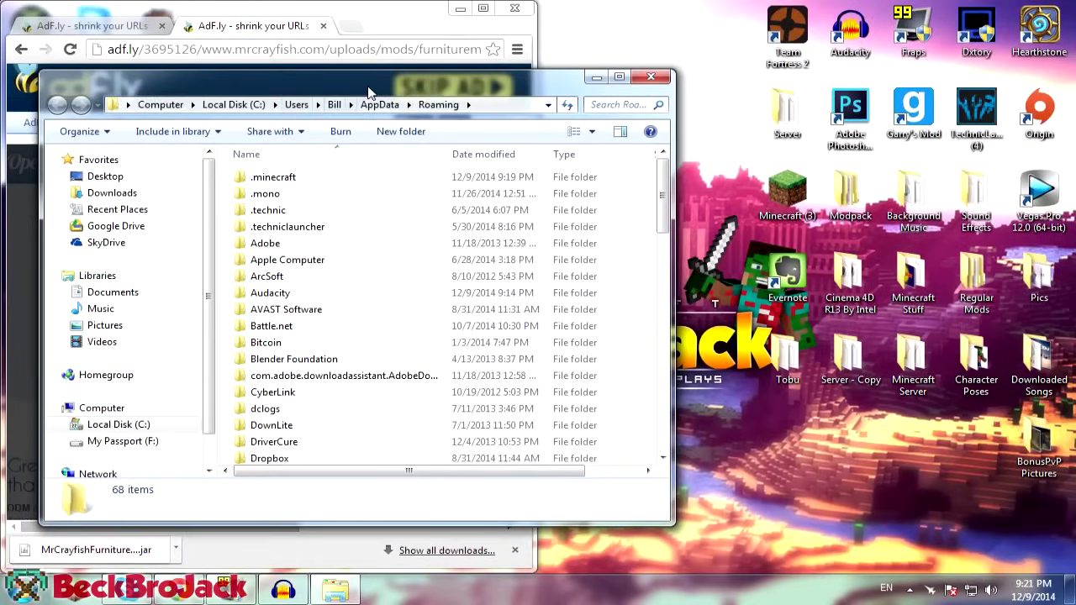
drag(369, 88, 1073, 160)
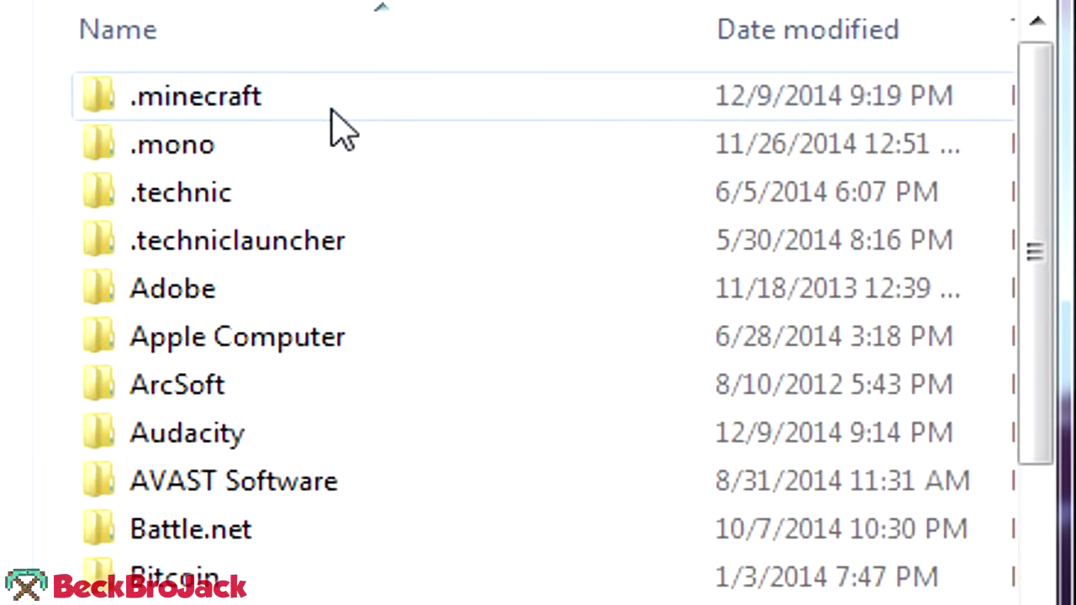
double_click(821, 118)
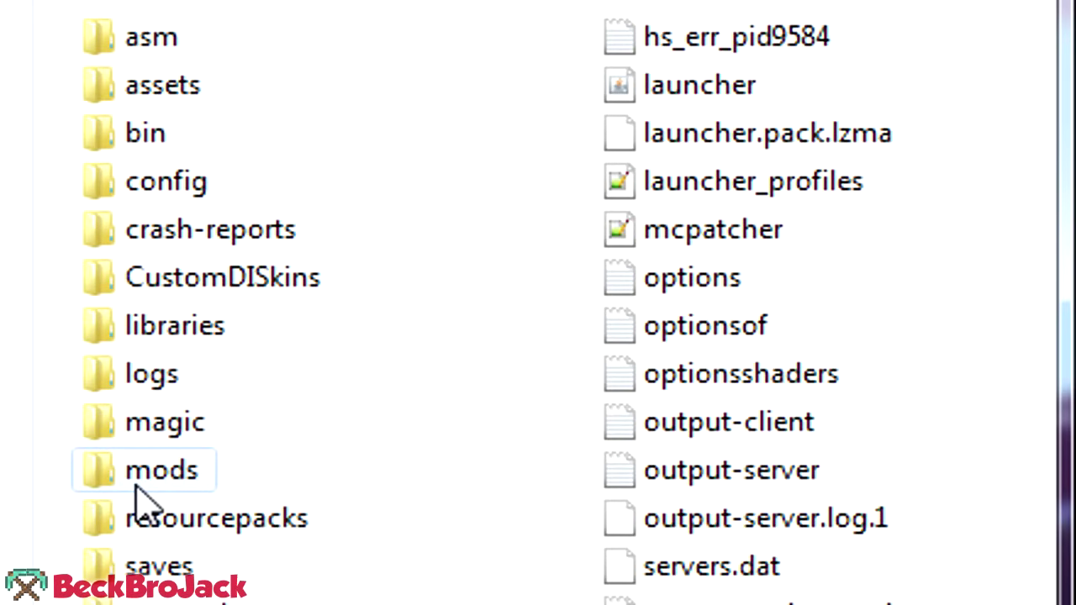
- Try to create an additional folder named mods in .minecraft and delete the new folder
right_click(50, 522)
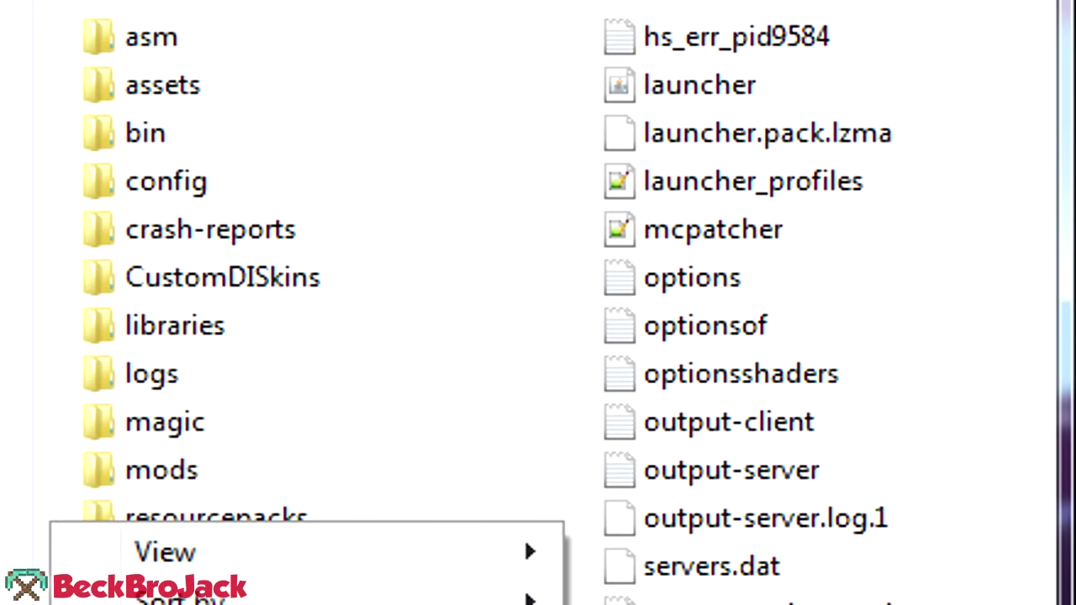
click(57, 262)
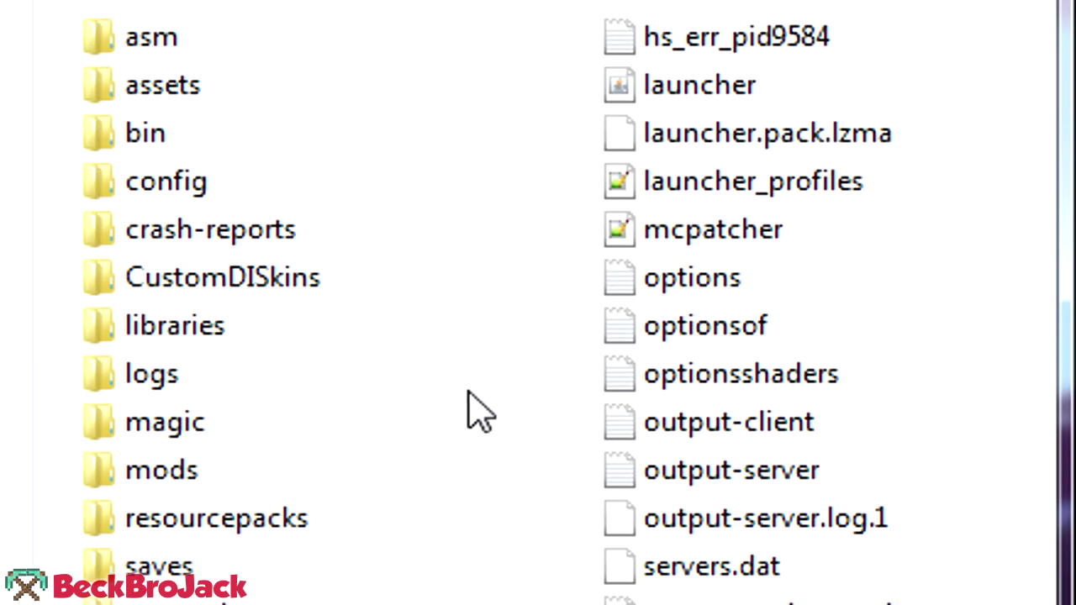
right_click(476, 321)
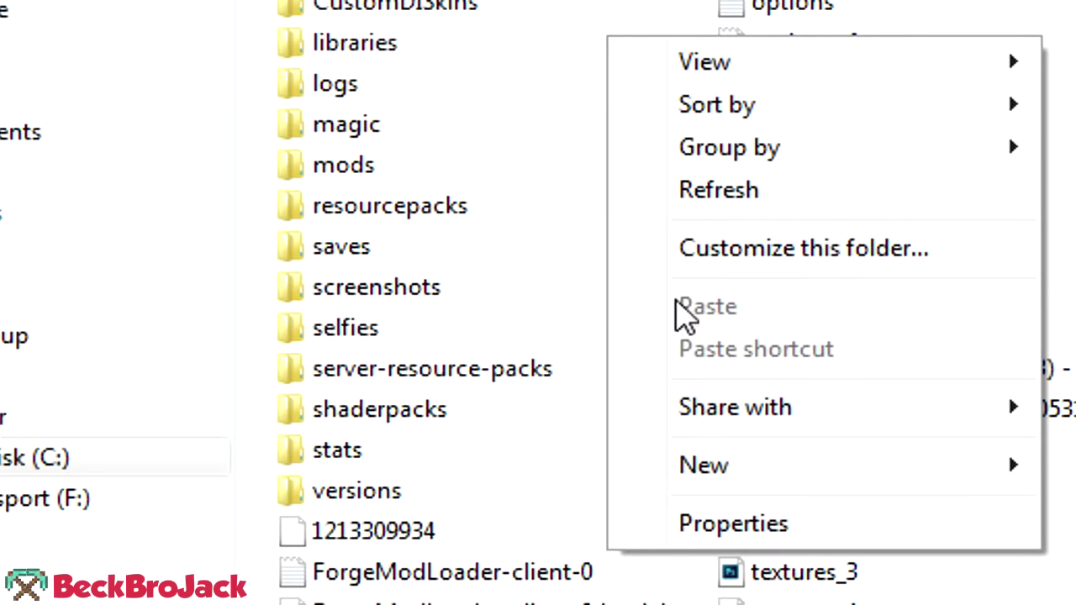
mouse_move(708, 481)
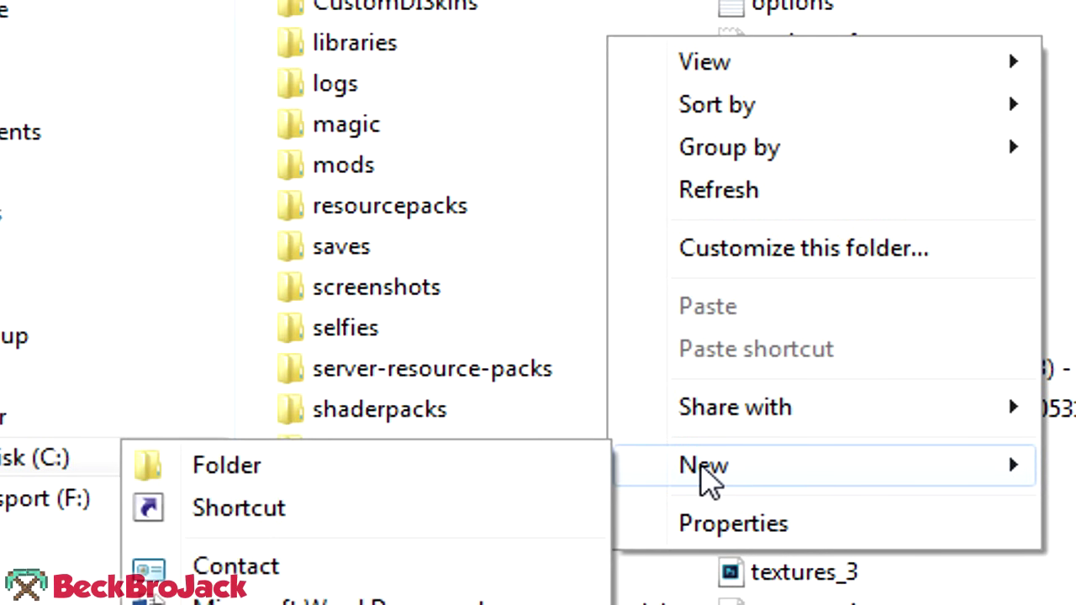
click(454, 470)
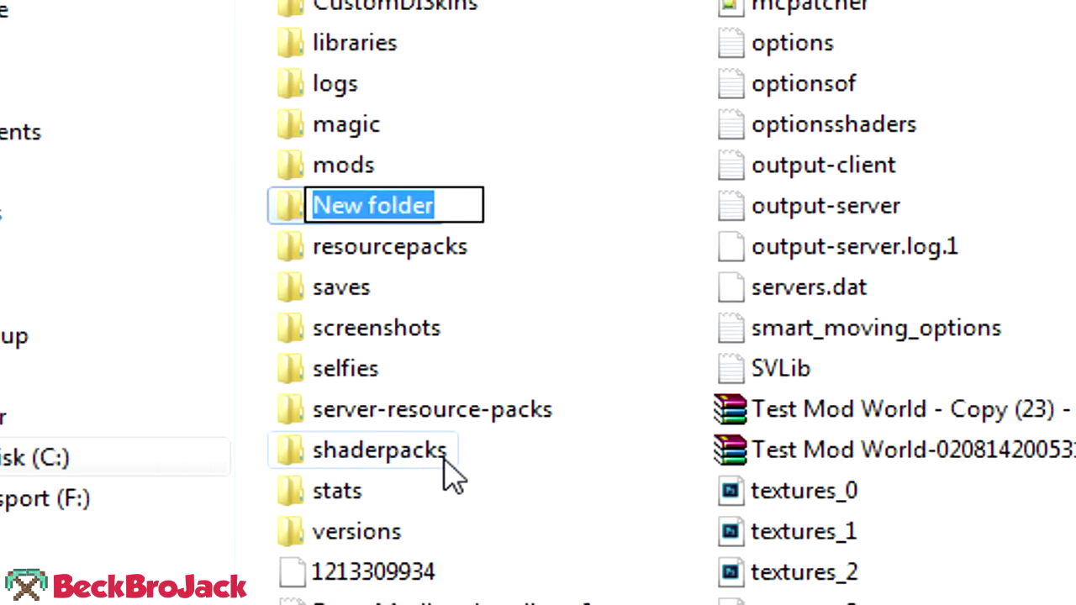
text(mods)
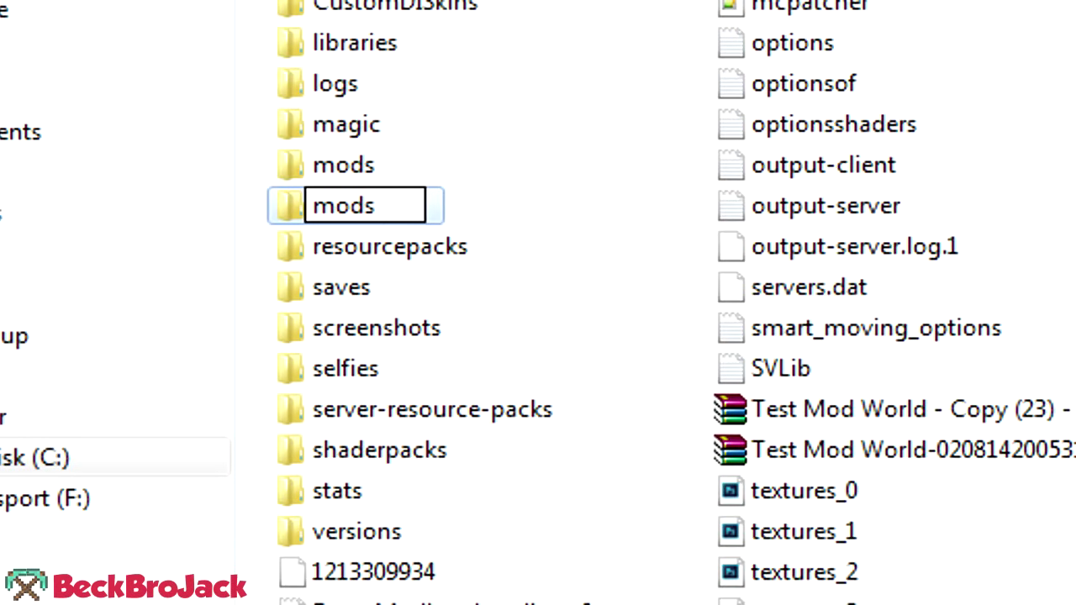
key(alt+Tab)
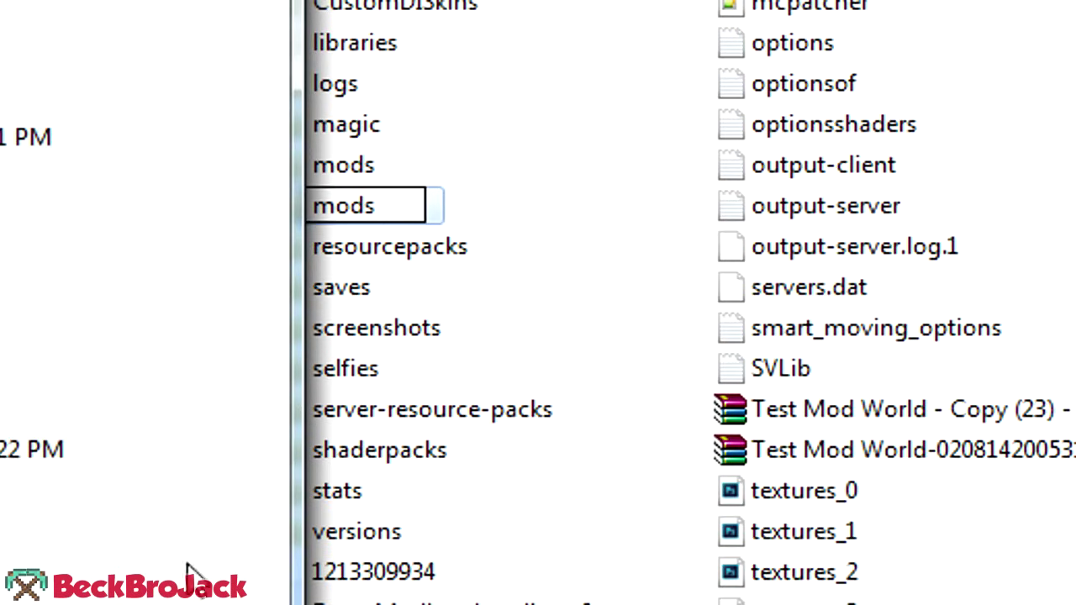
click(240, 603)
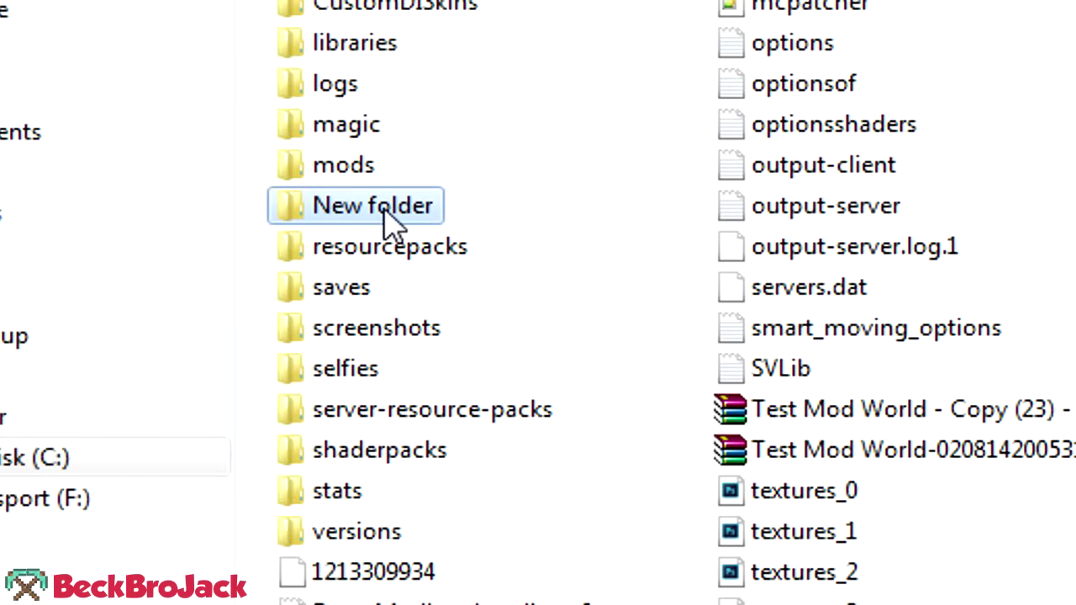
key(Delete)
click(10, 464)
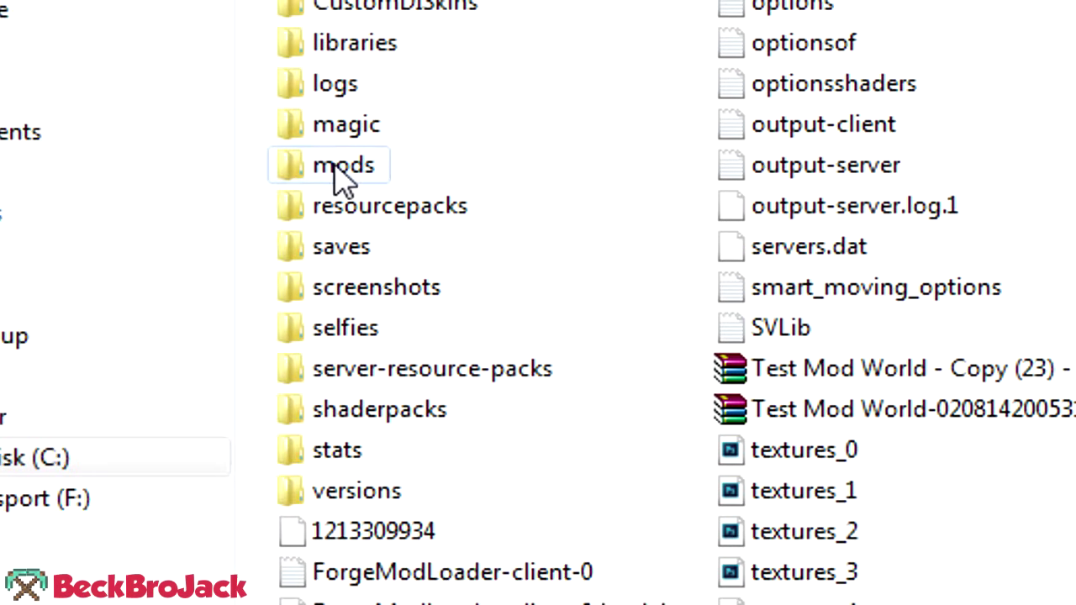
- Replace the existing MrCrayfishFurnitureModv3.4-build2(1.8) jar in the mods folder with the newly downloaded copy from Chrome
double_click(343, 168)
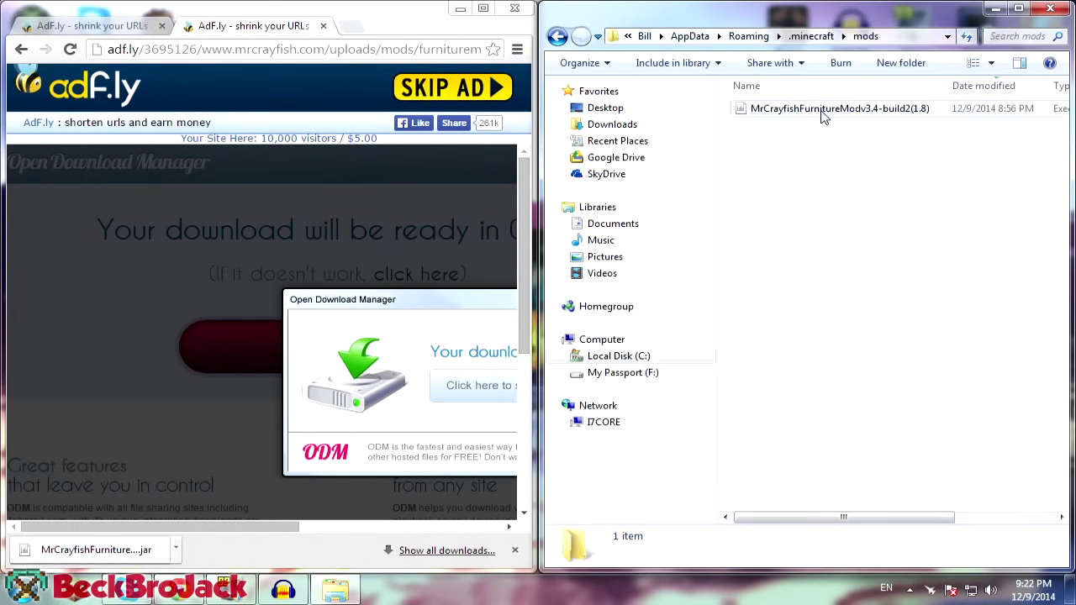
click(824, 118)
key(Delete)
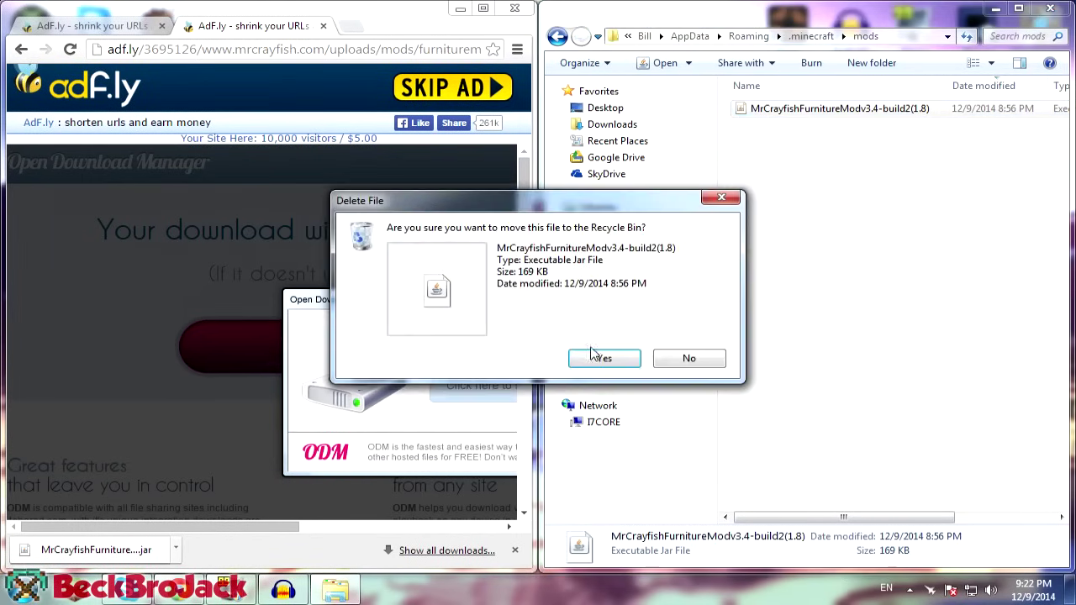
click(600, 357)
drag(84, 549, 861, 215)
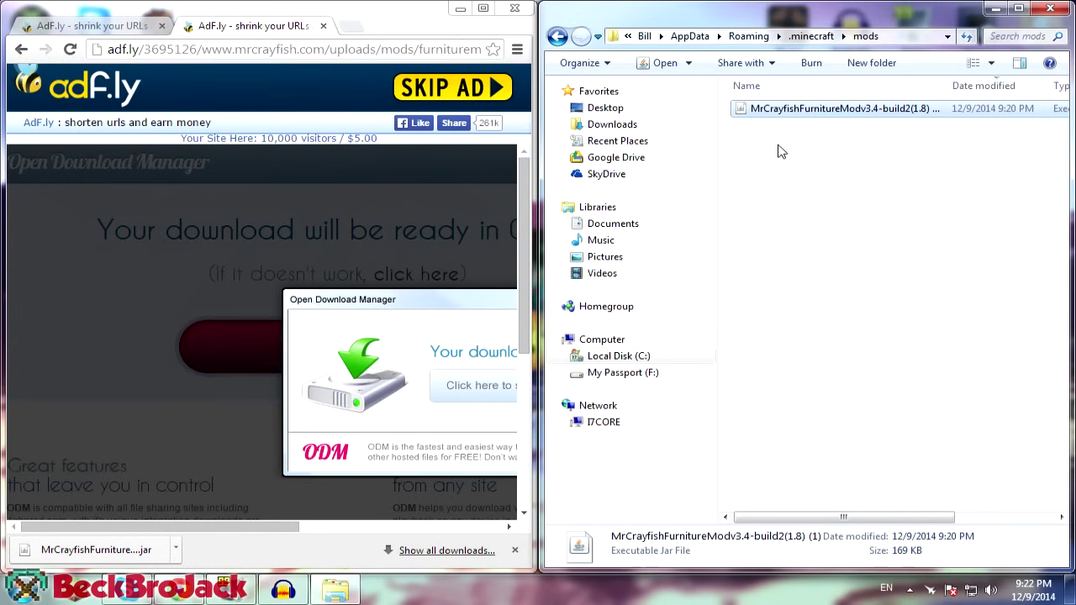
- Launch Minecraft 1.8-Forge11.14.0.1261-1.8 from the Minecraft Launcher and check the game's Mod List for the furniture mod
click(460, 8)
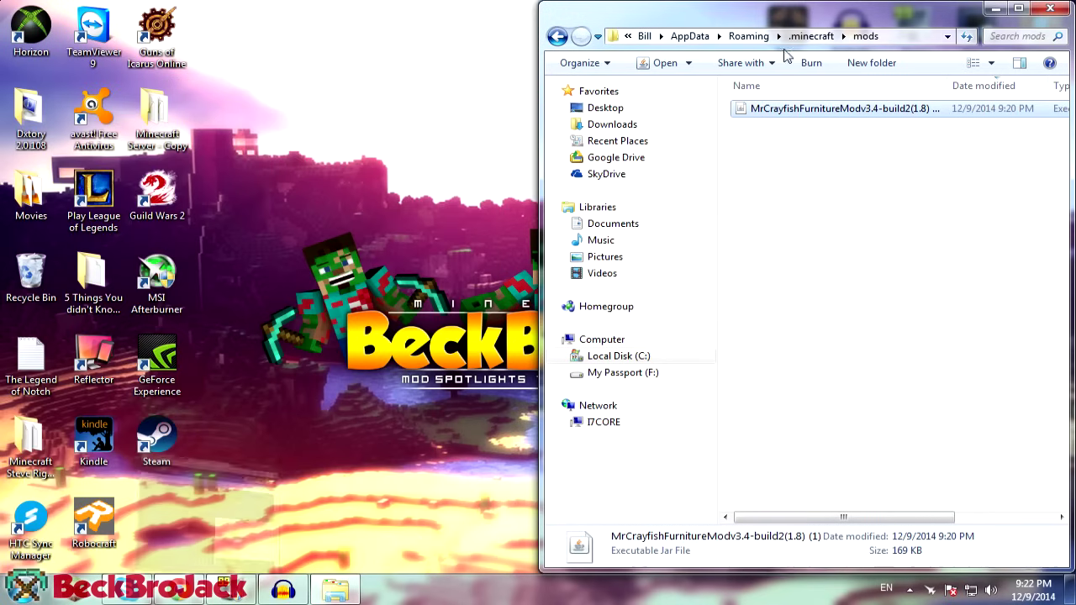
click(995, 10)
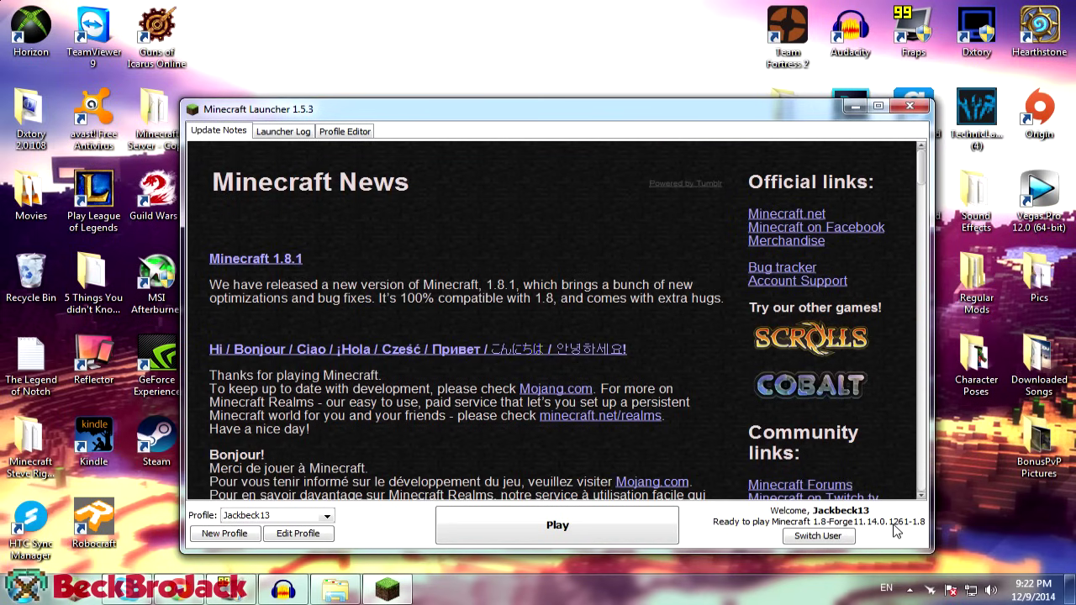
click(558, 535)
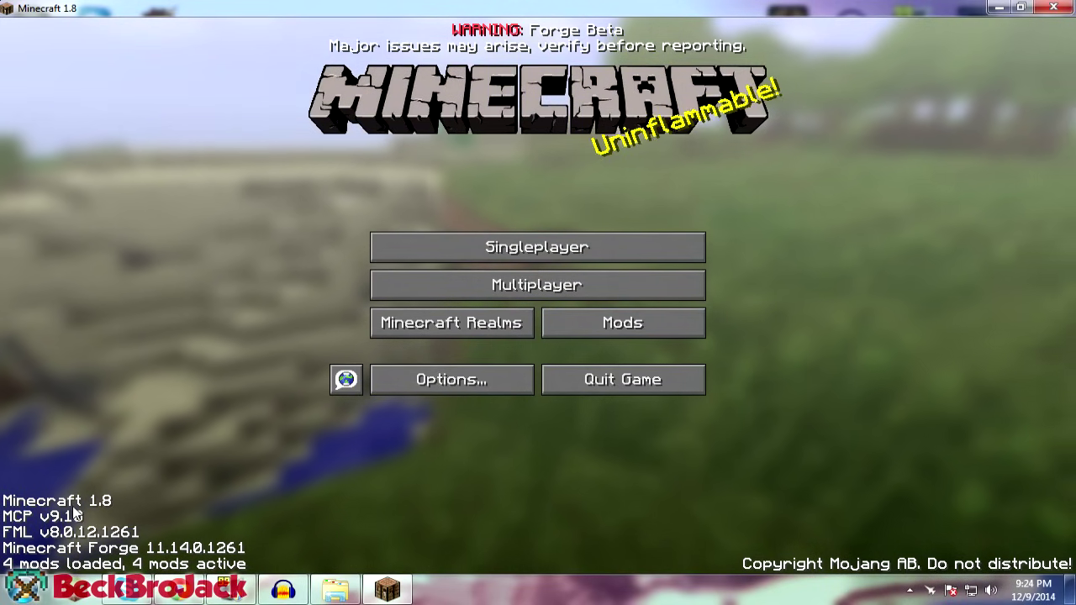
click(583, 330)
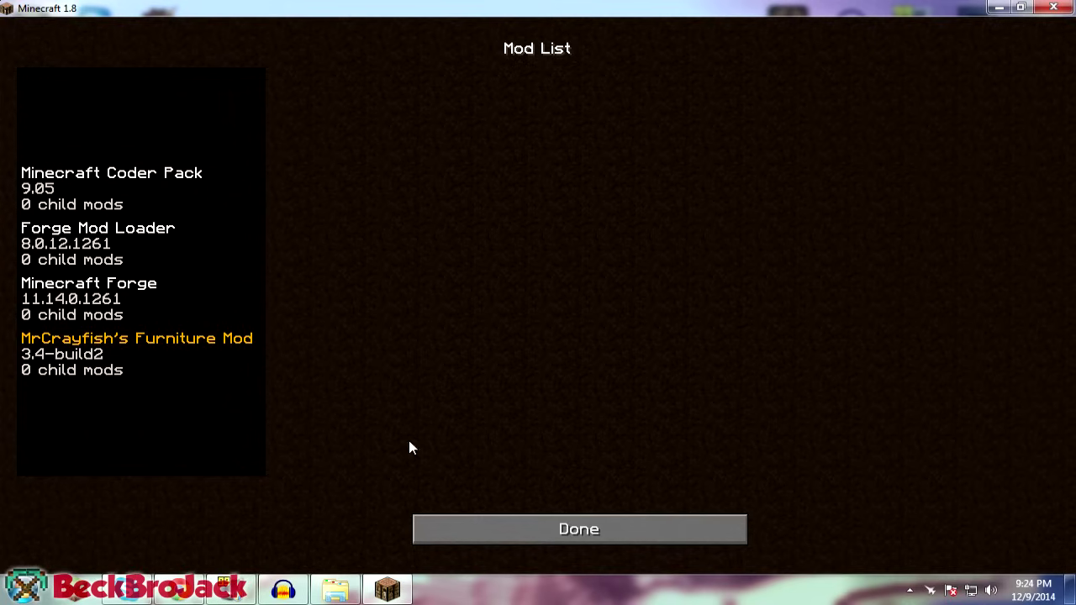
click(492, 529)
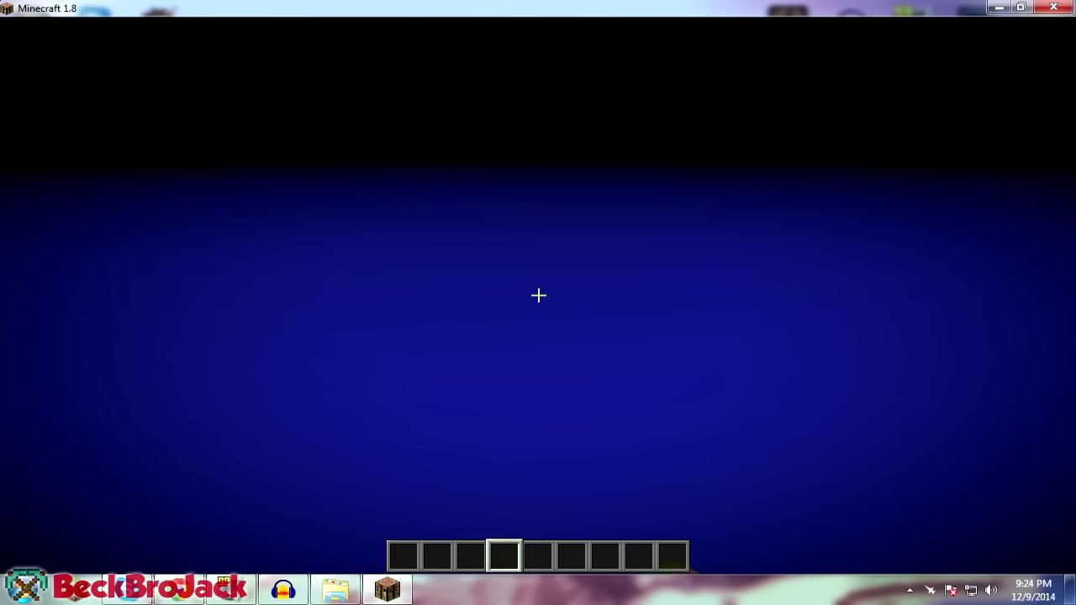
key(a)
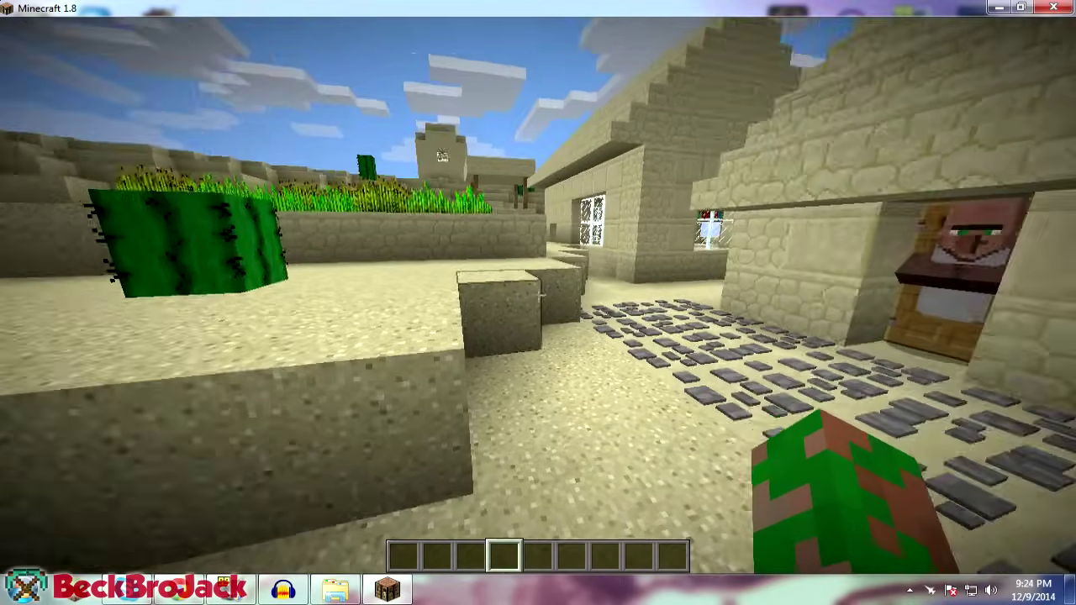
key(space)
key(w)
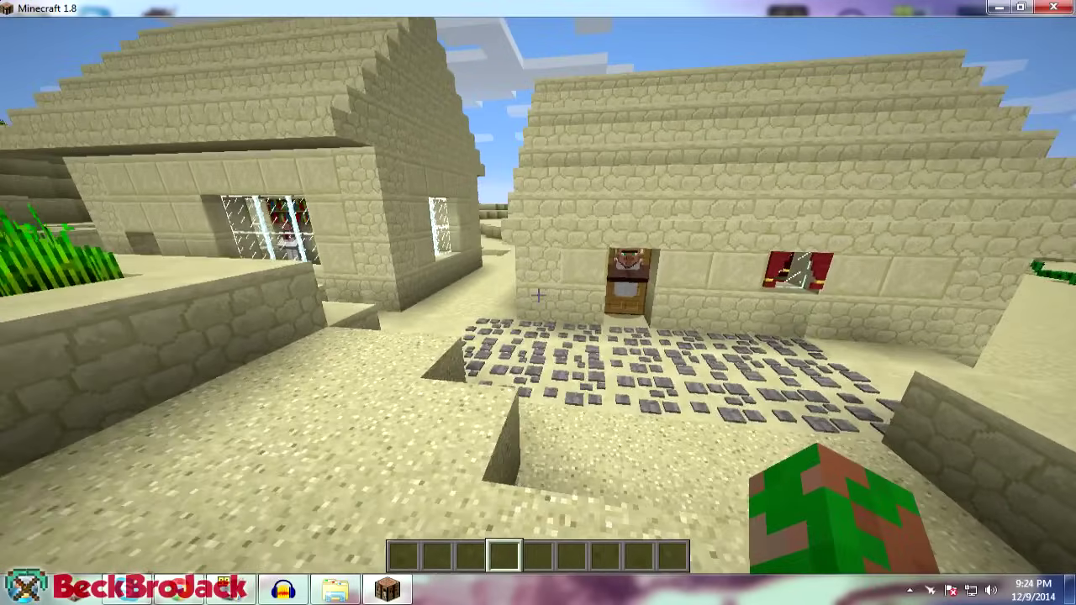
key(w)
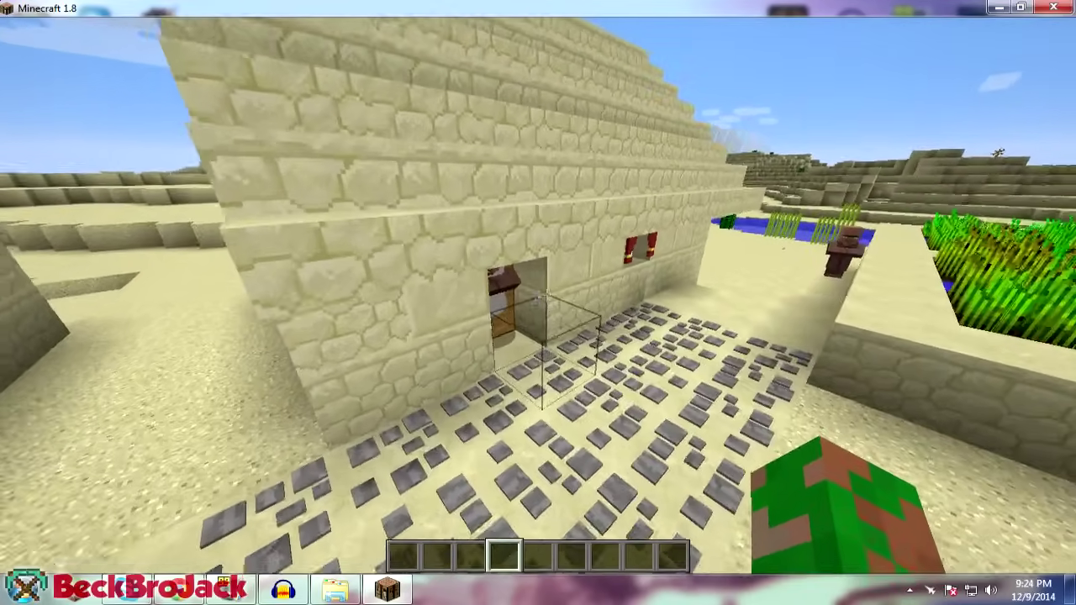
key(space)
key(w)
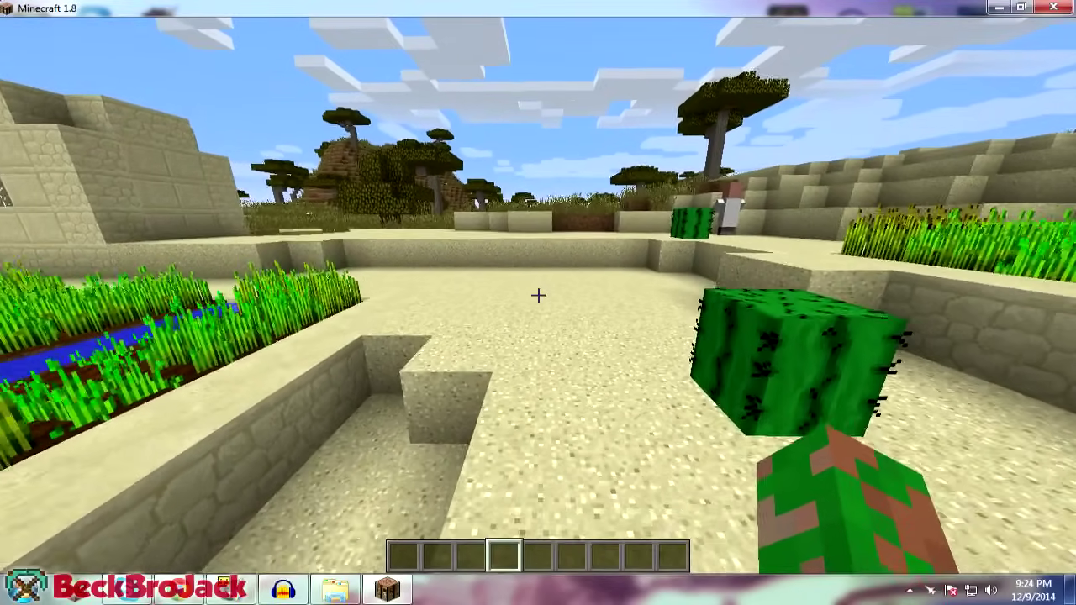
key(w)
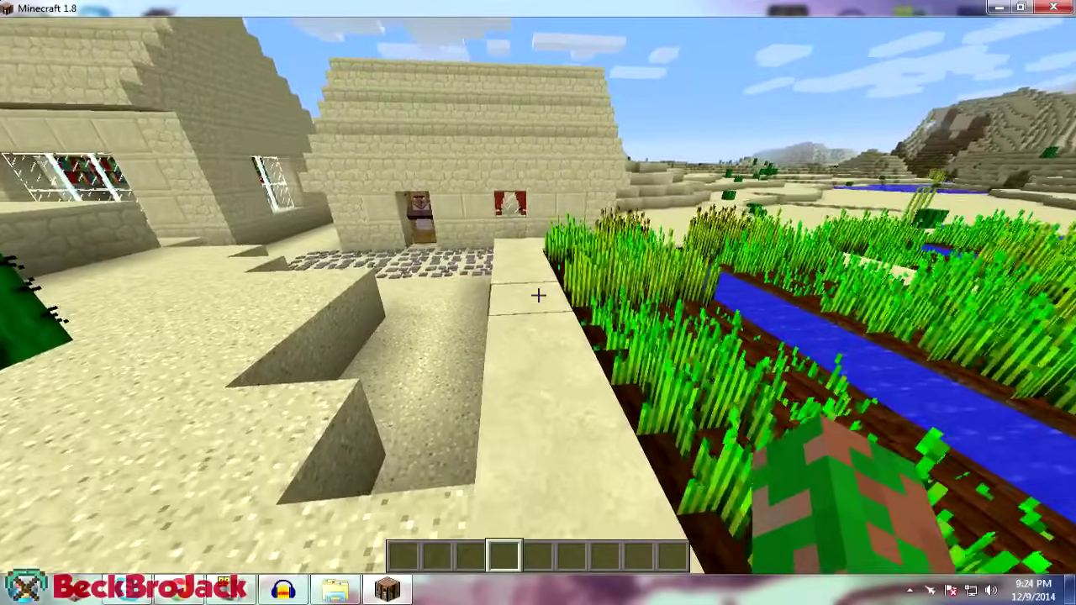
key(w)
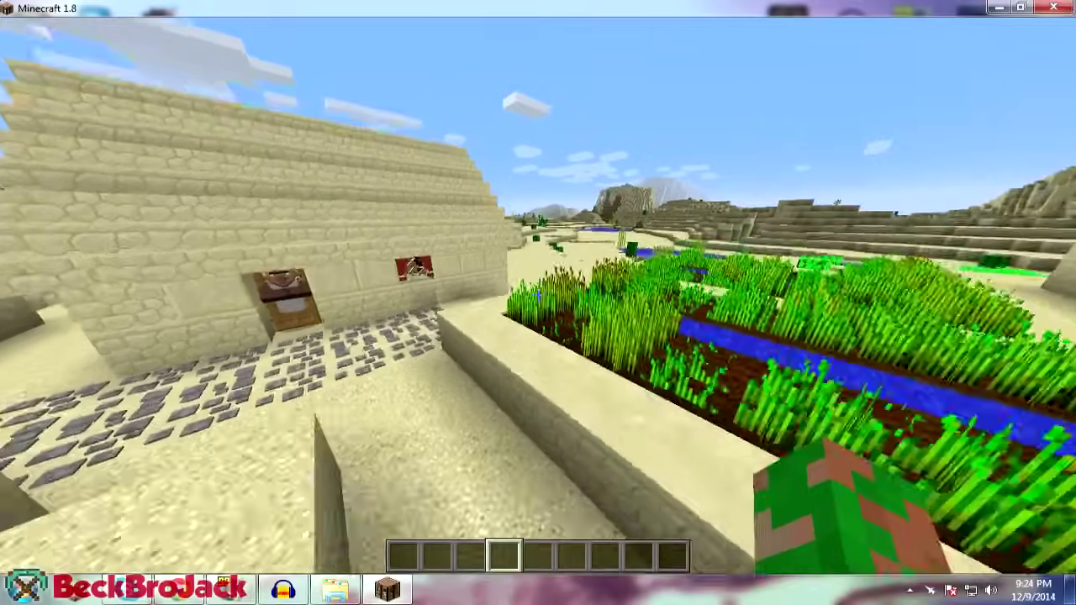
key(w)
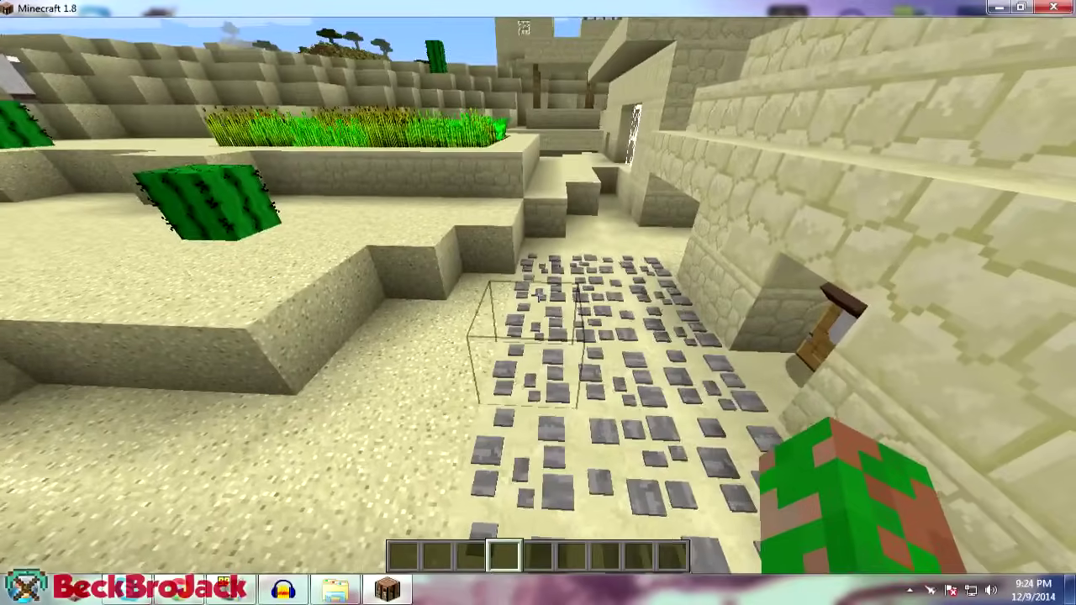
key(w)
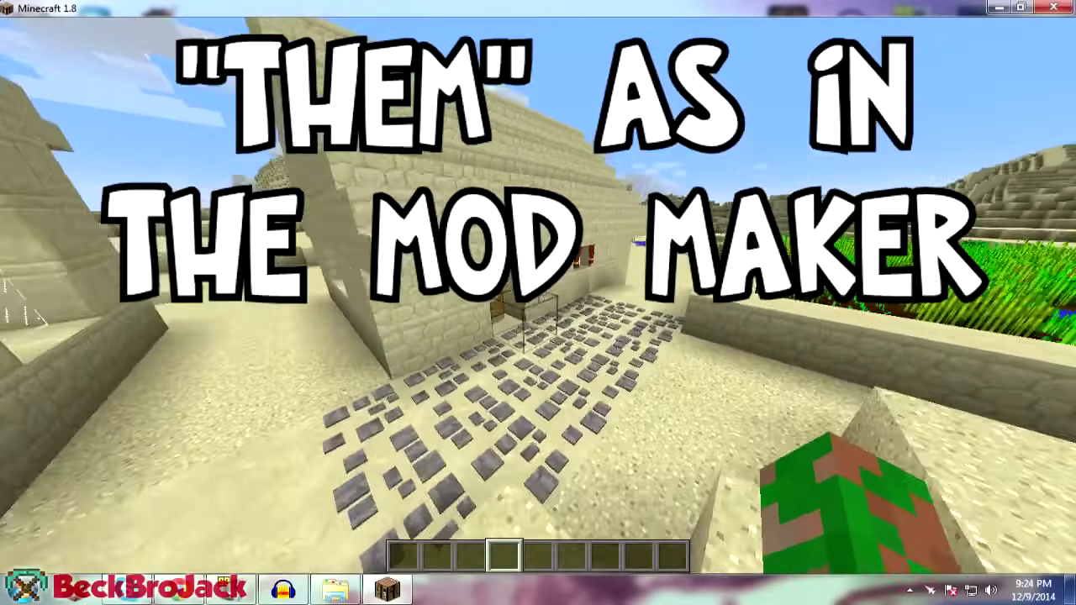
key(w)
key(space)
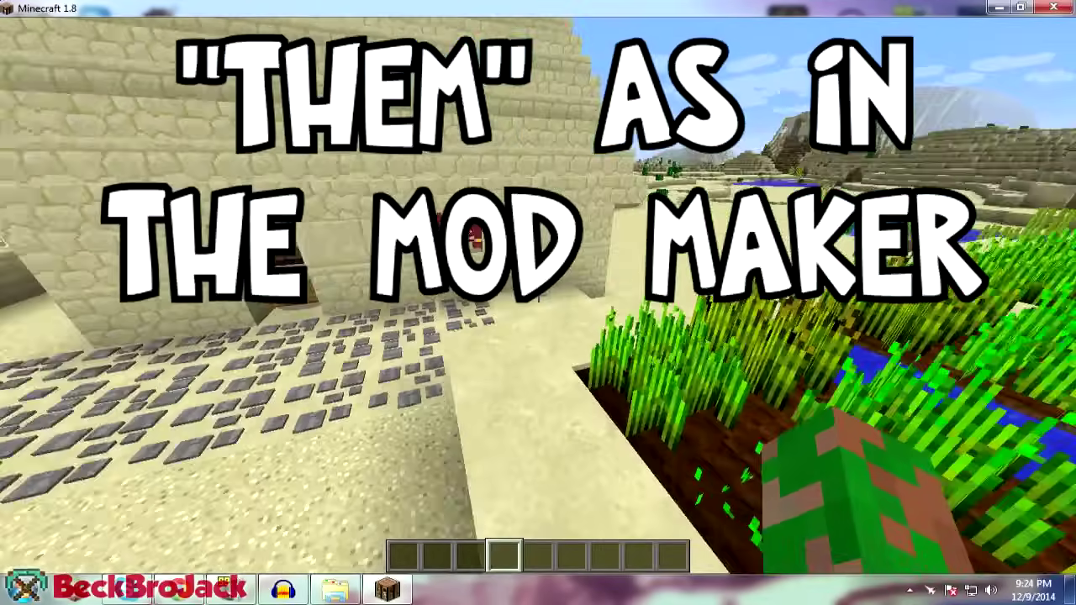
key(s)
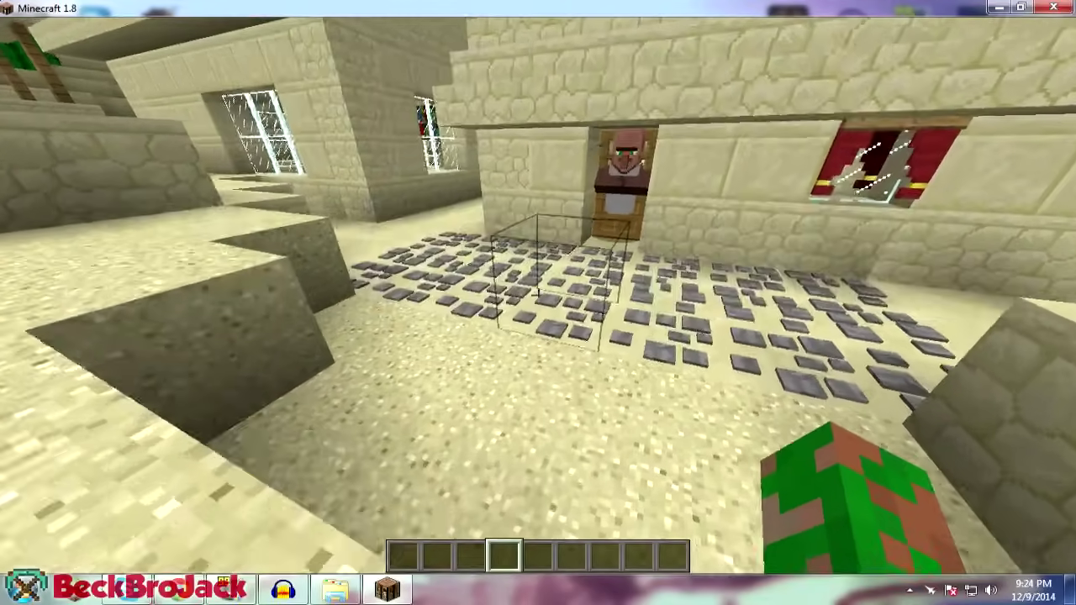
key(w)
key(s)
key(space)
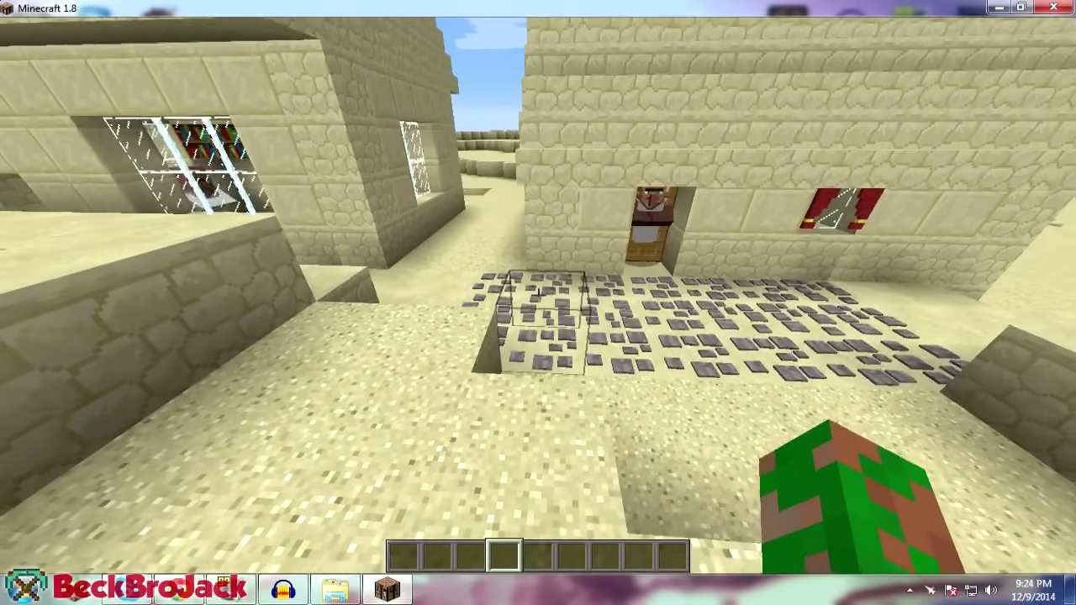
key(w)
key(s)
key(w)
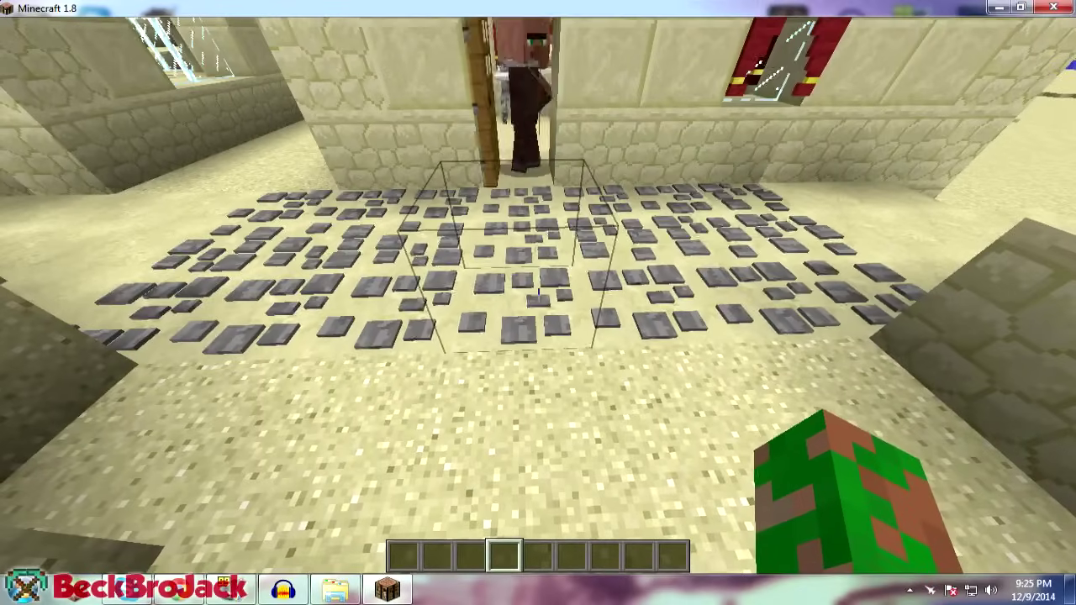
key(s)
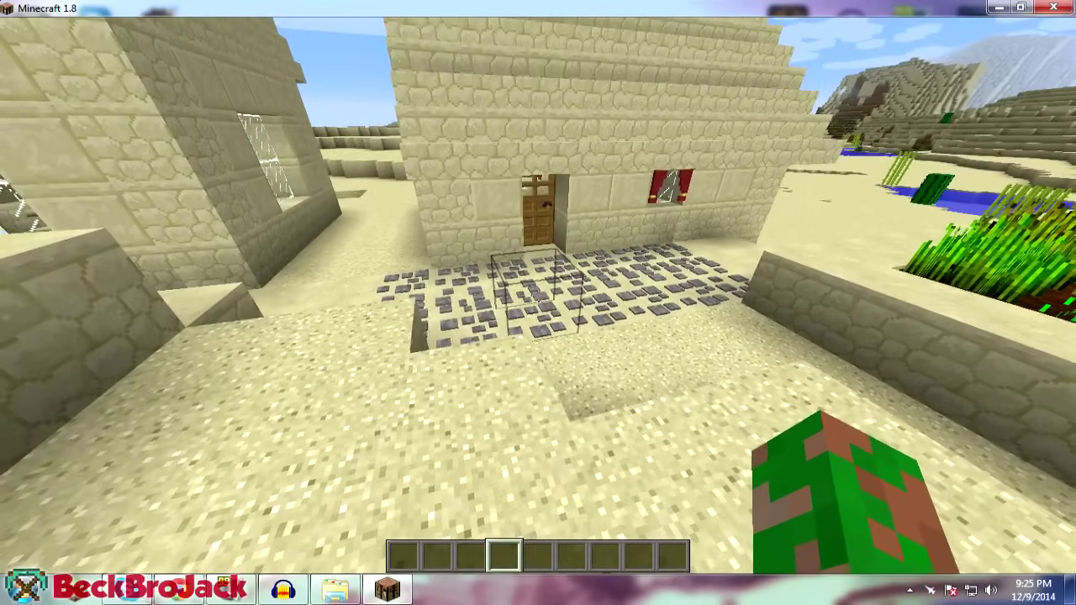
key(w)
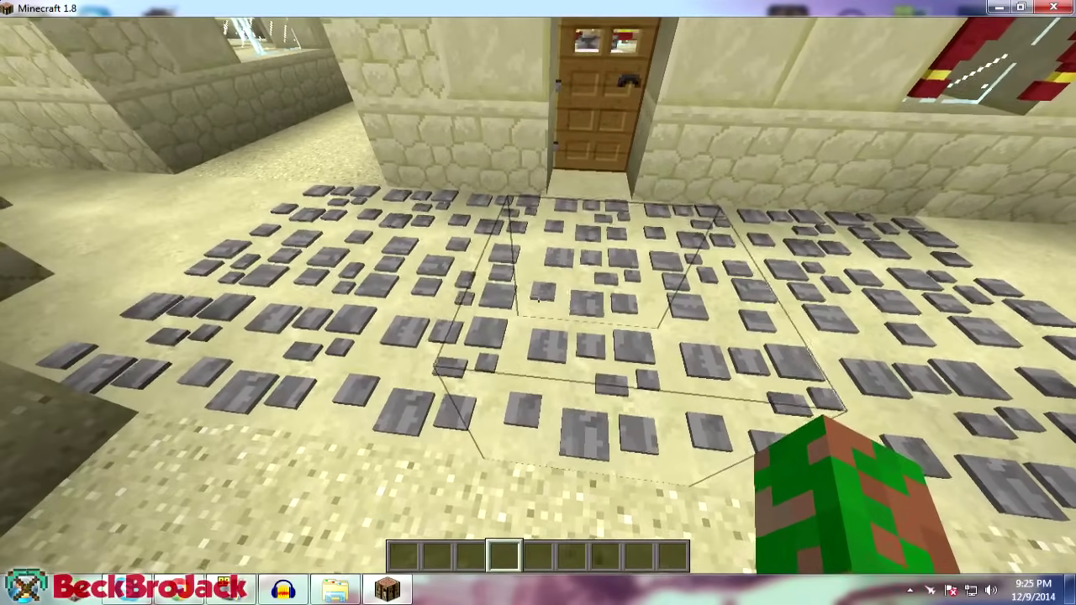
key(s)
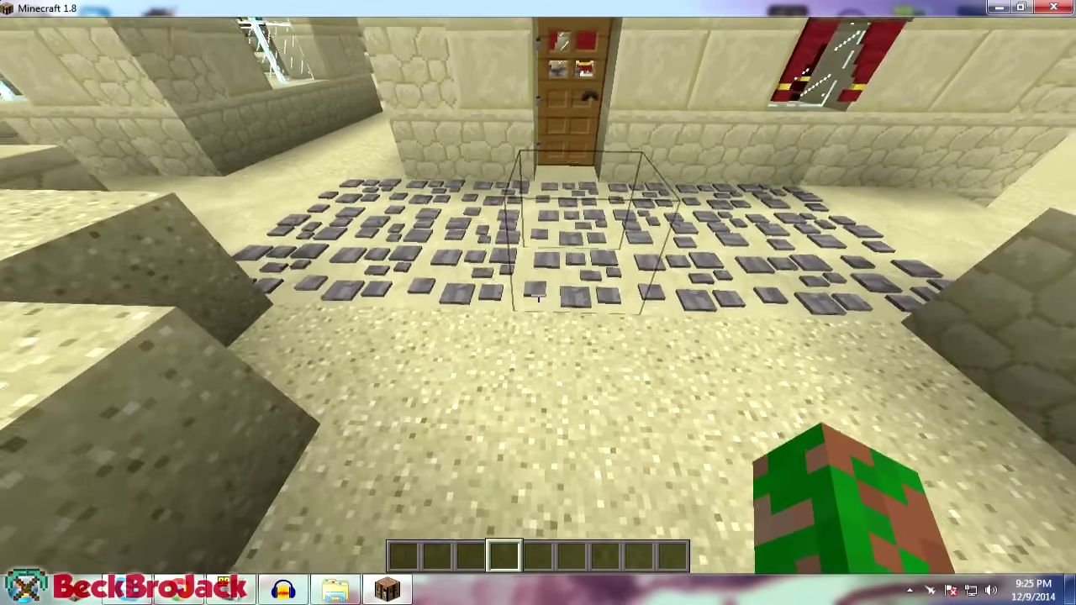
key(s)
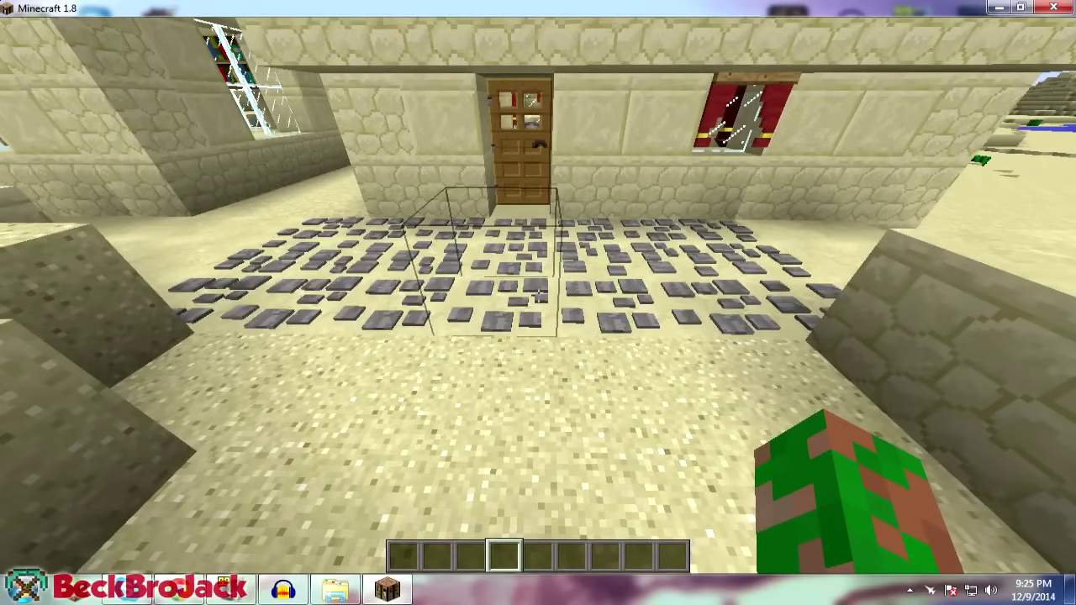
key(w)
key(s)
key(w)
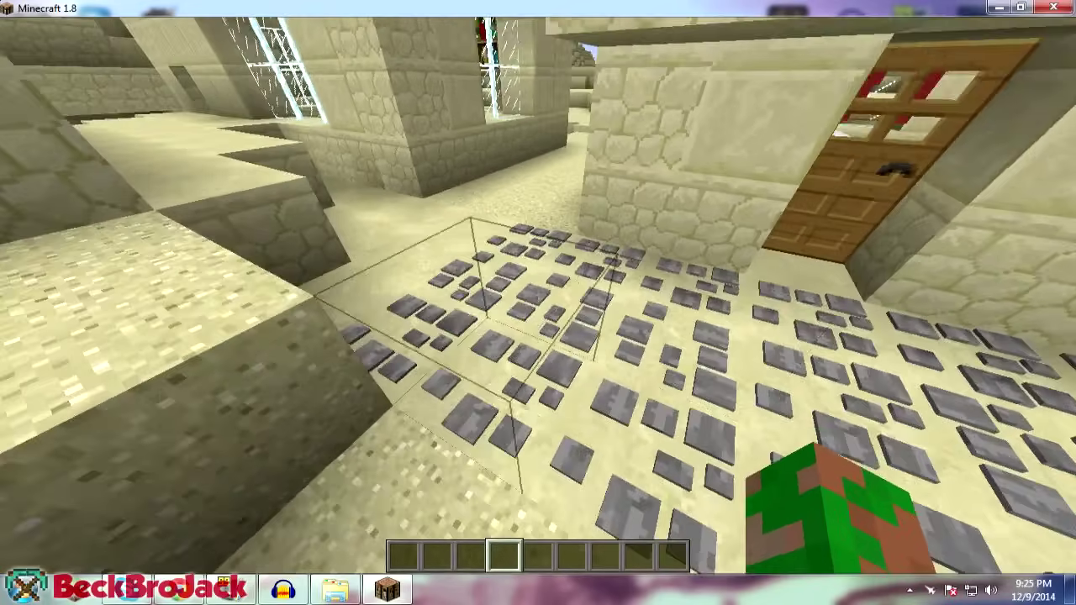
key(s)
key(w)
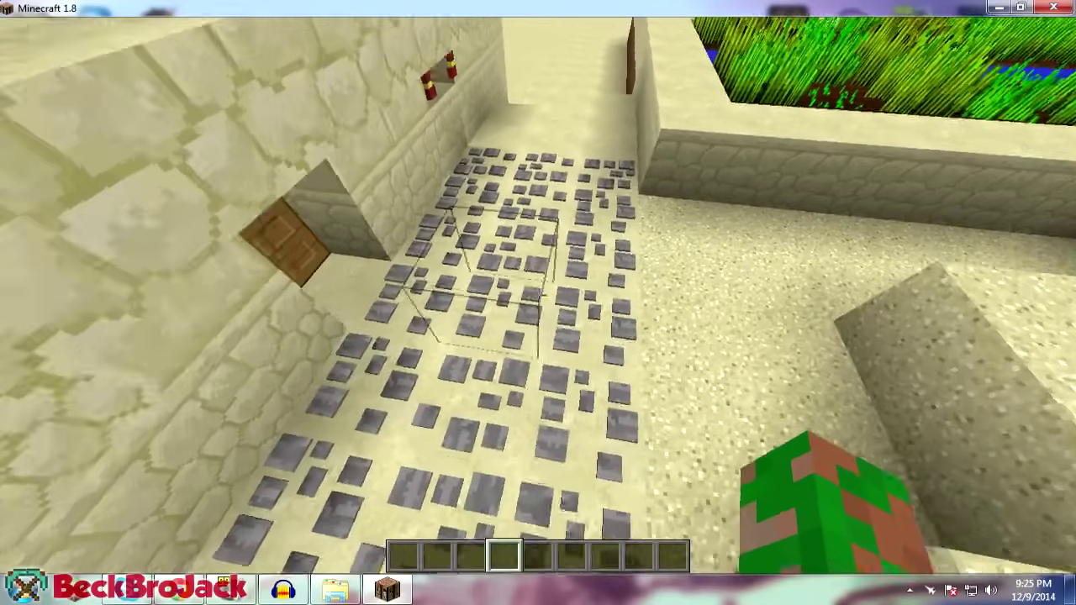
- Break the stepping stones in front of the house's wooden door and enter the house through the door
key(s)
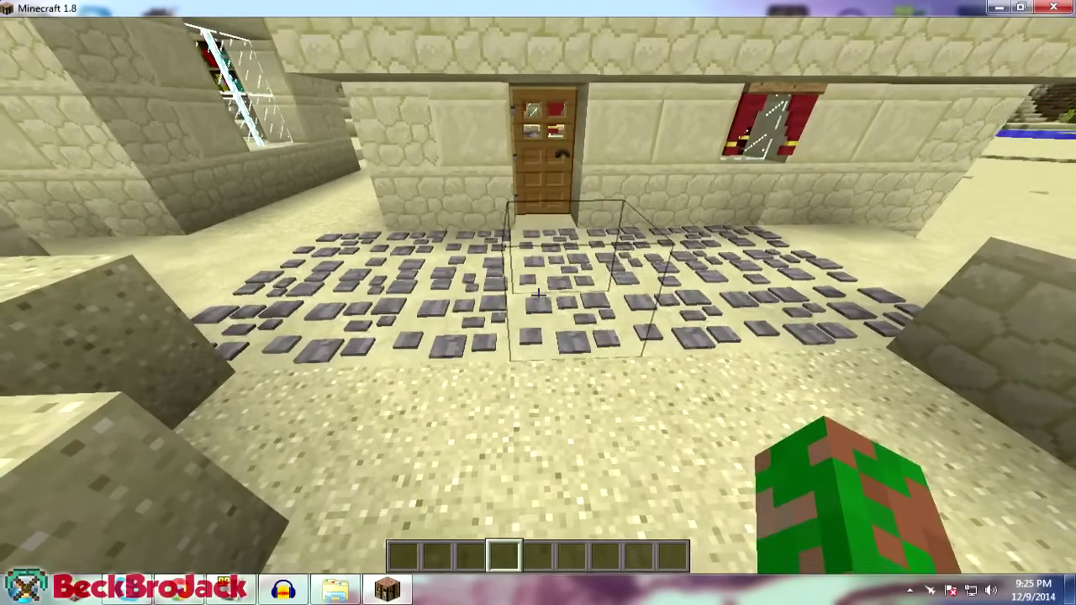
click(538, 292)
key(w)
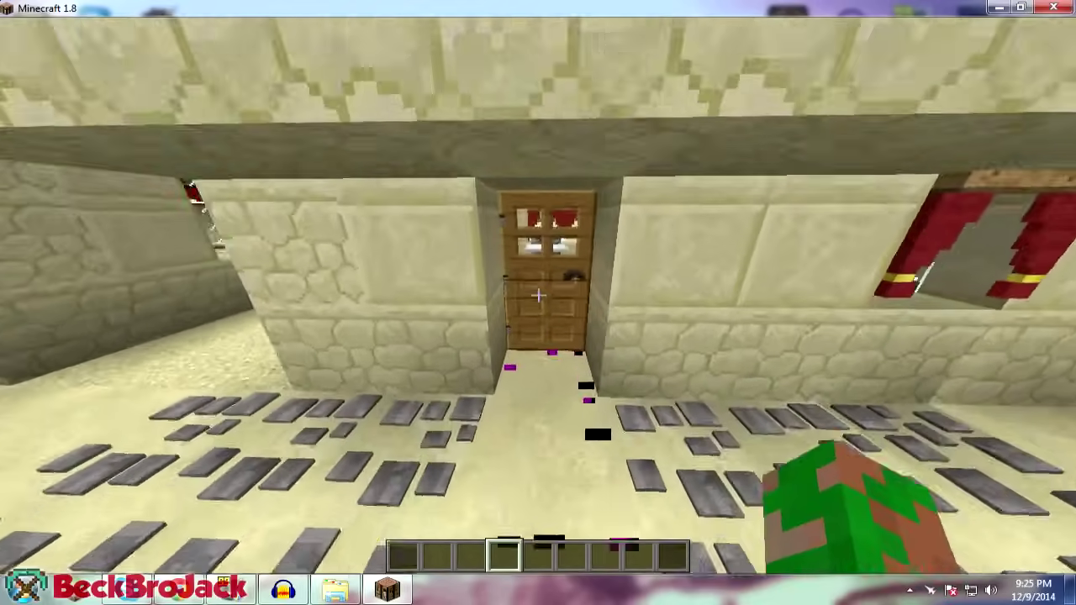
right_click(538, 294)
key(w)
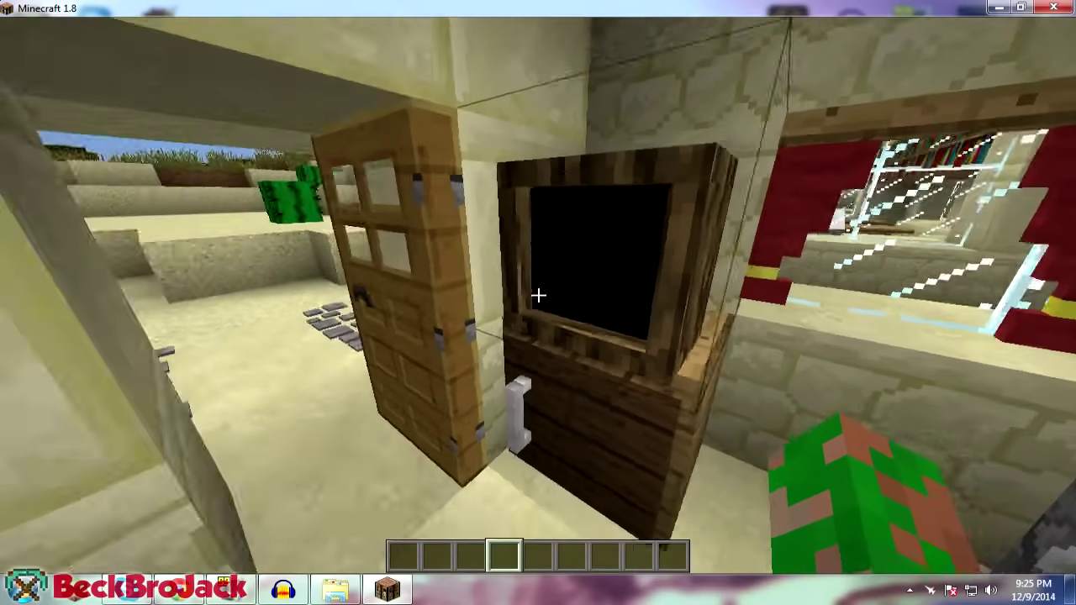
key(w)
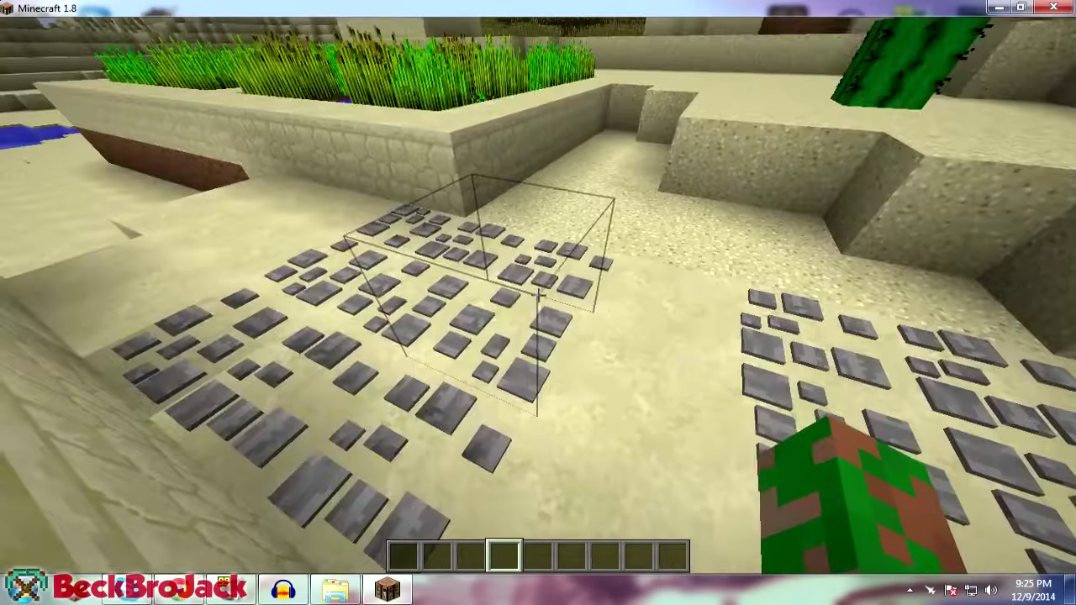
- Inspect the furniture inside the village house, from the bed and bedside lamp to the table and chairs
key(w)
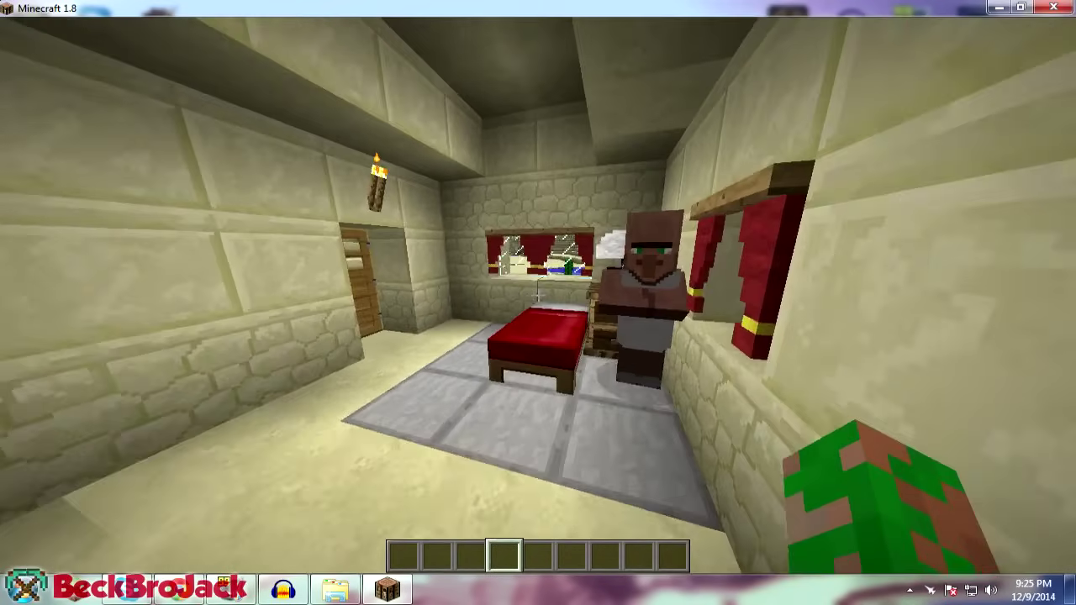
key(w)
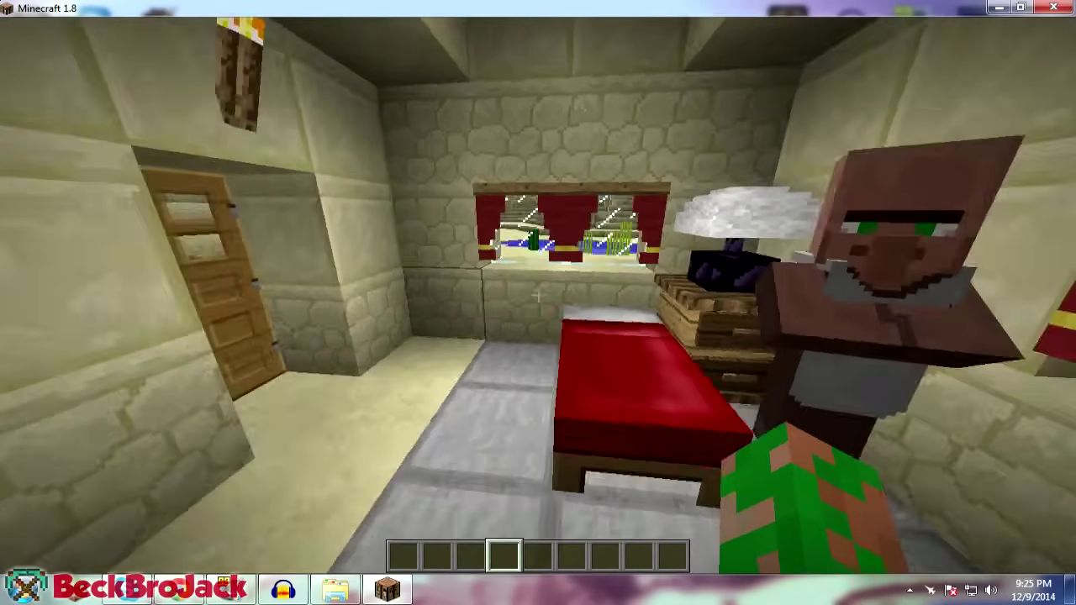
key(w)
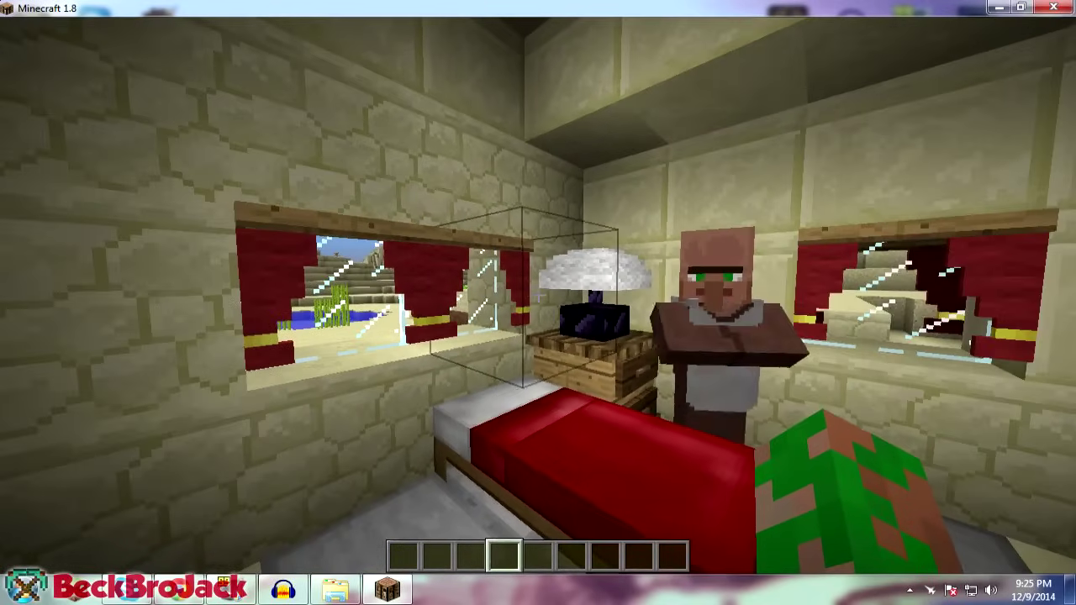
key(w)
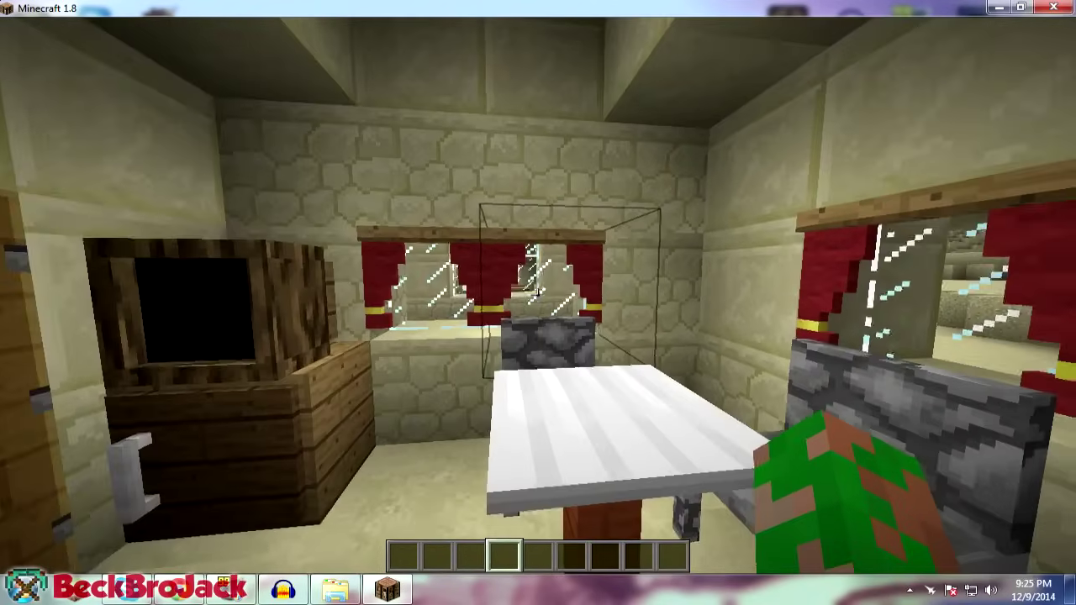
key(s)
key(w)
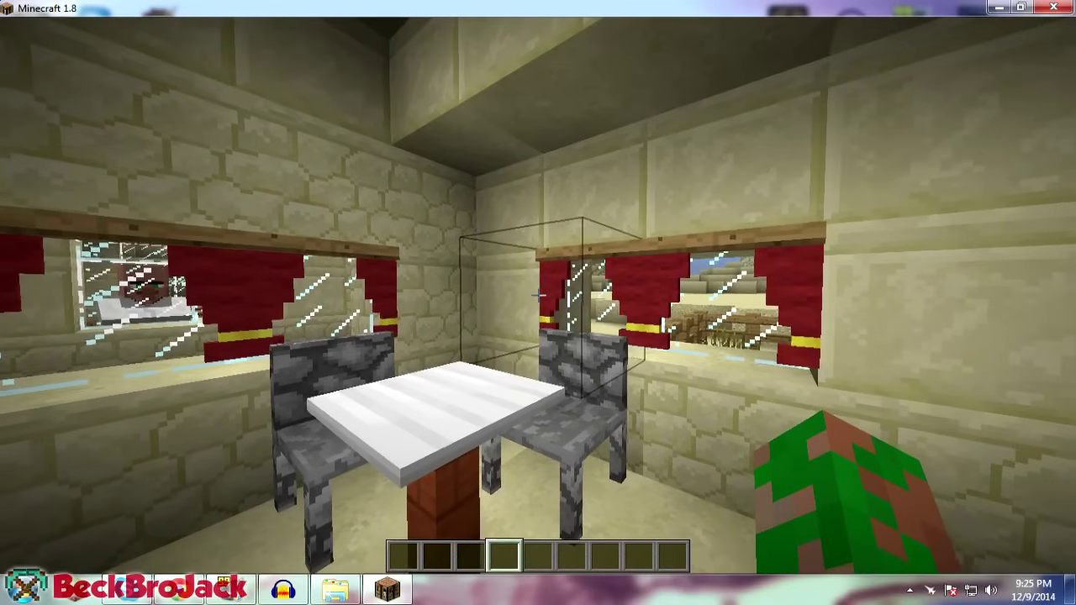
- Show the debug overlay while facing the curtains beside the table, and hide it again
key(F3)
key(d)
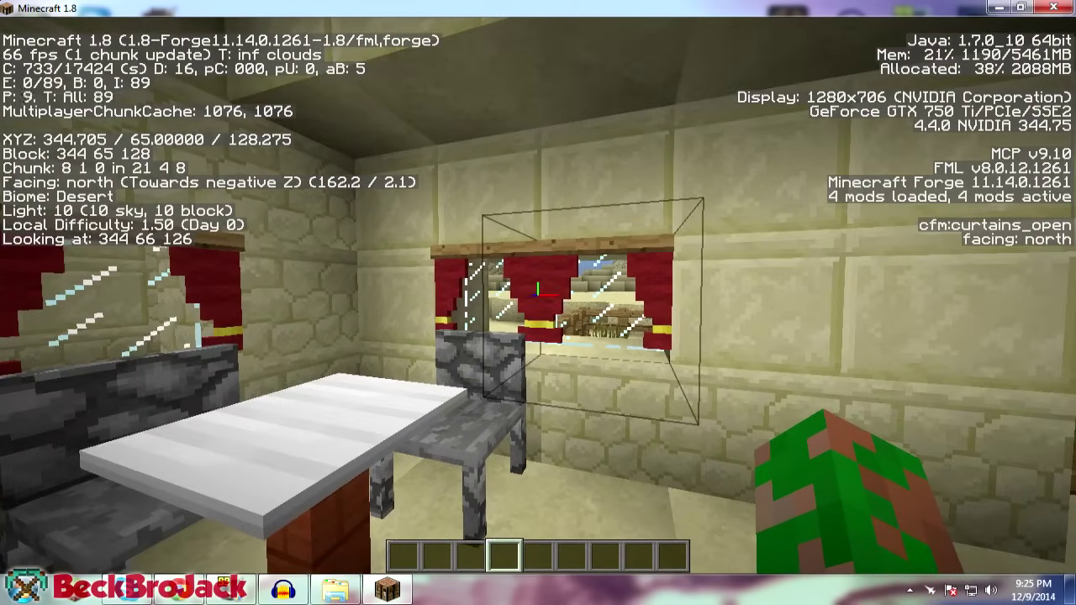
key(F3)
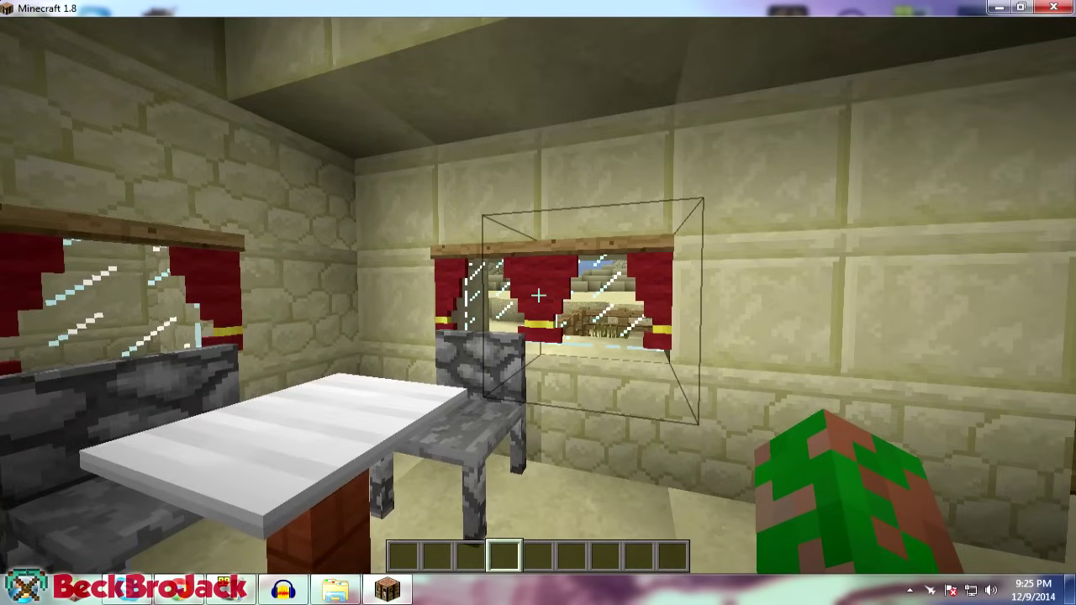
- Walk through the house again to examine the table, chairs, curtains, bed, lamp and television
key(s)
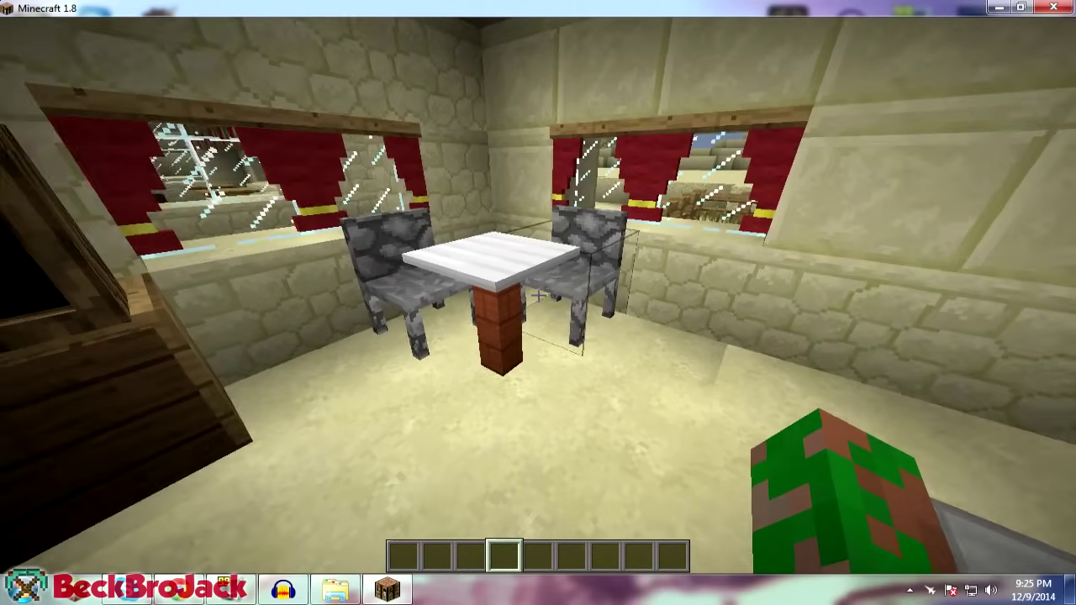
key(w)
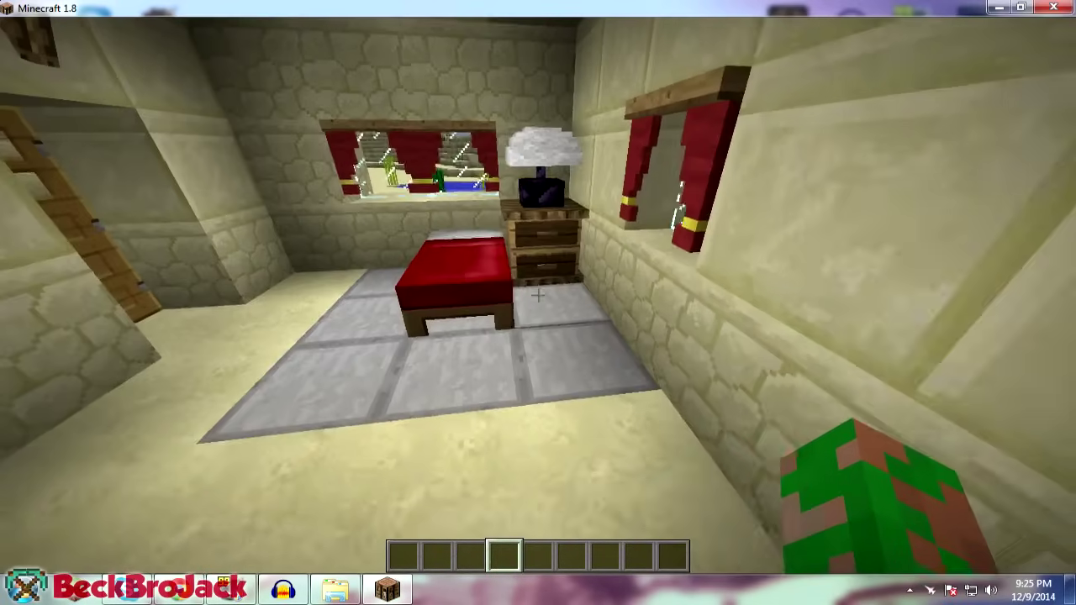
key(w)
key(a)
key(w)
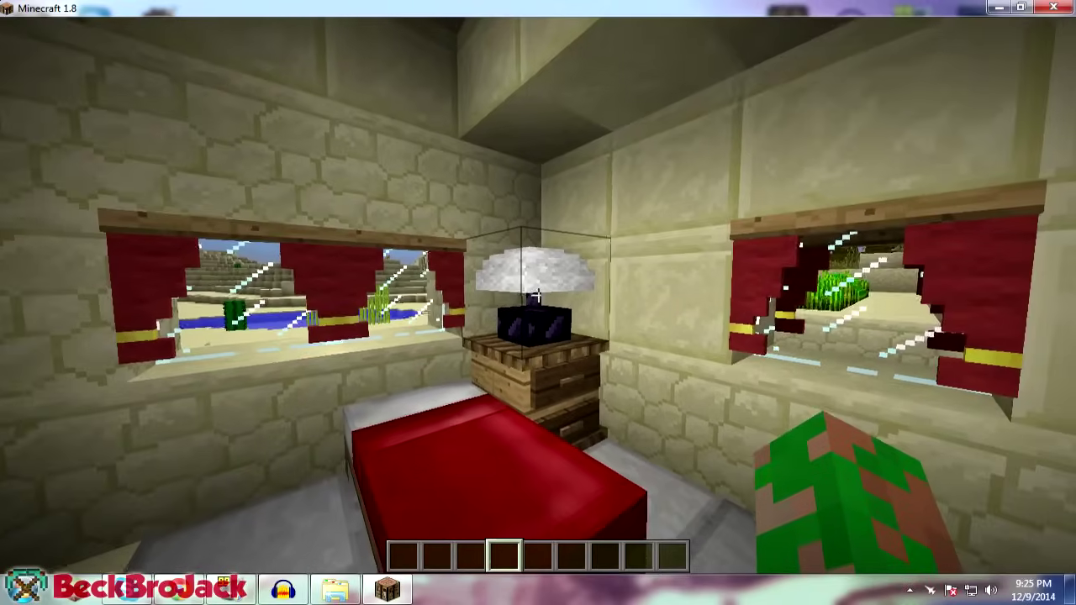
key(s)
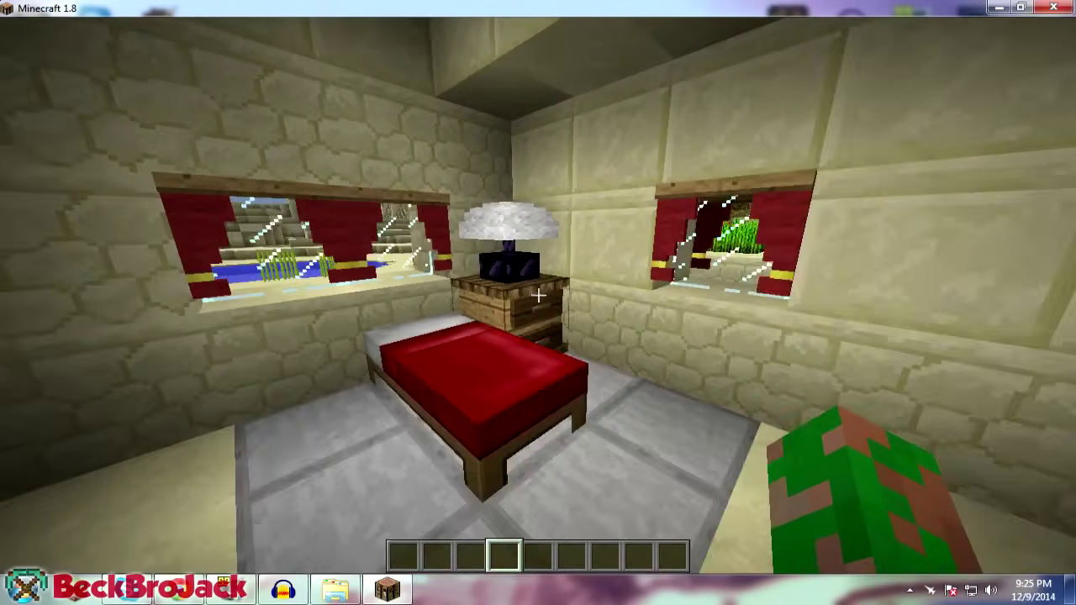
key(w)
key(w)
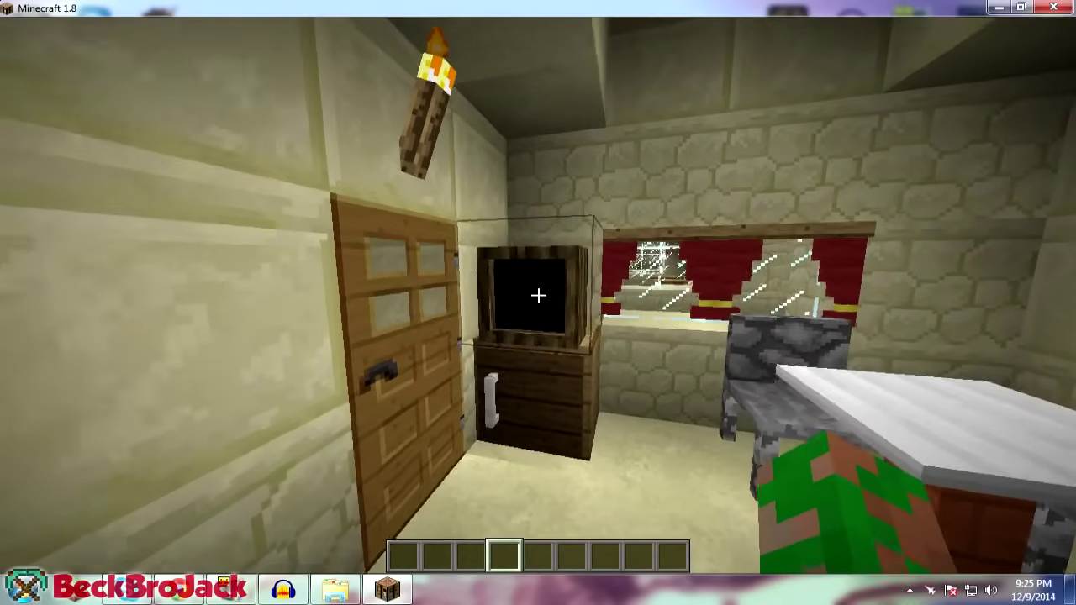
key(w)
key(s)
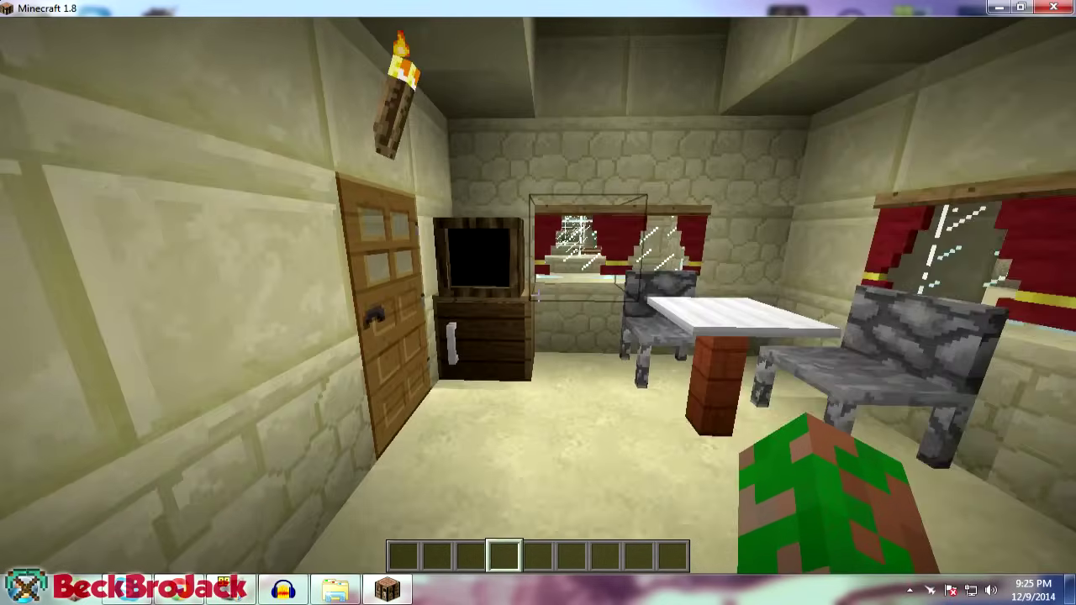
key(w)
key(w)
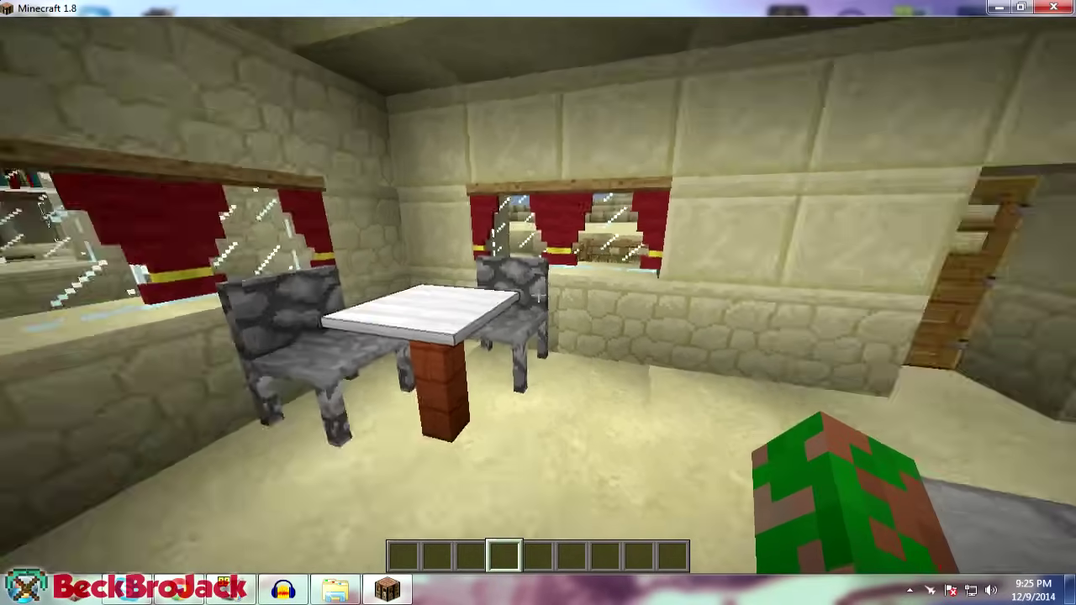
key(s)
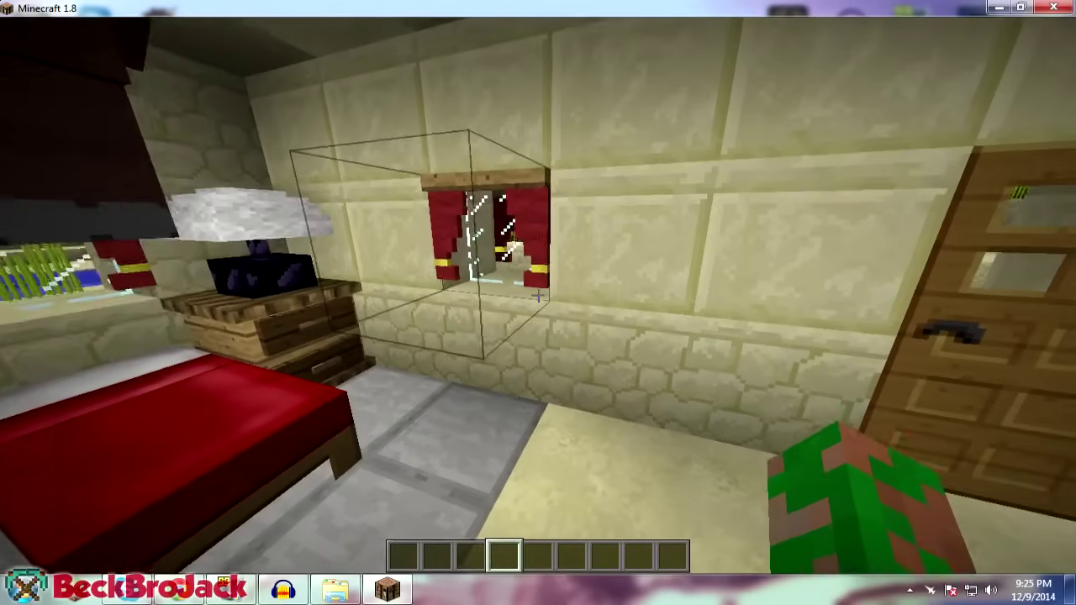
- Switch the camera to the front-facing third-person view and hide the HUD
key(F5)
key(F5)
key(F1)
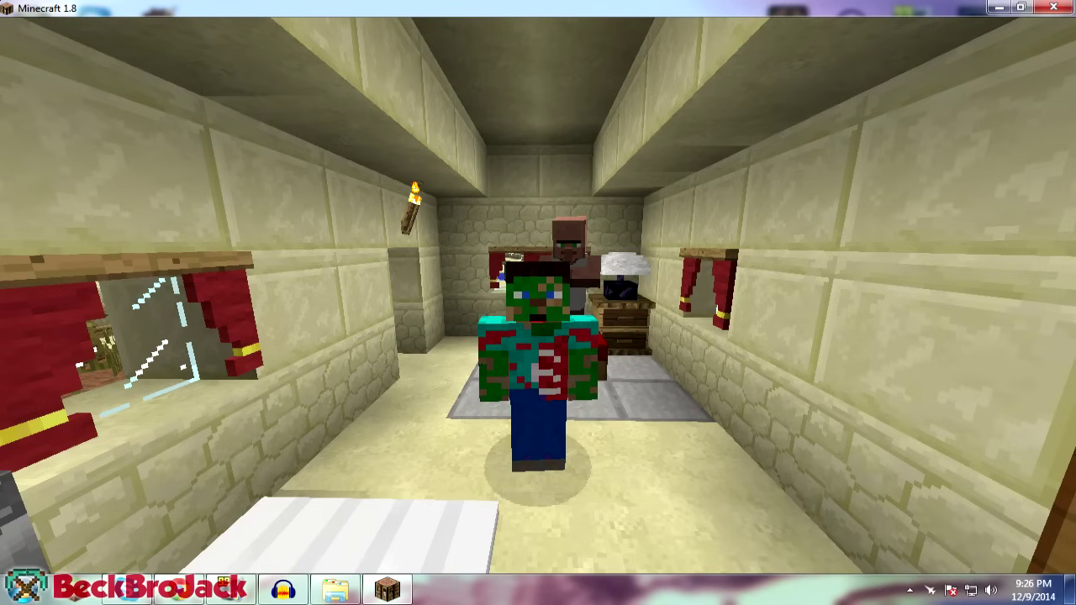
key(s)
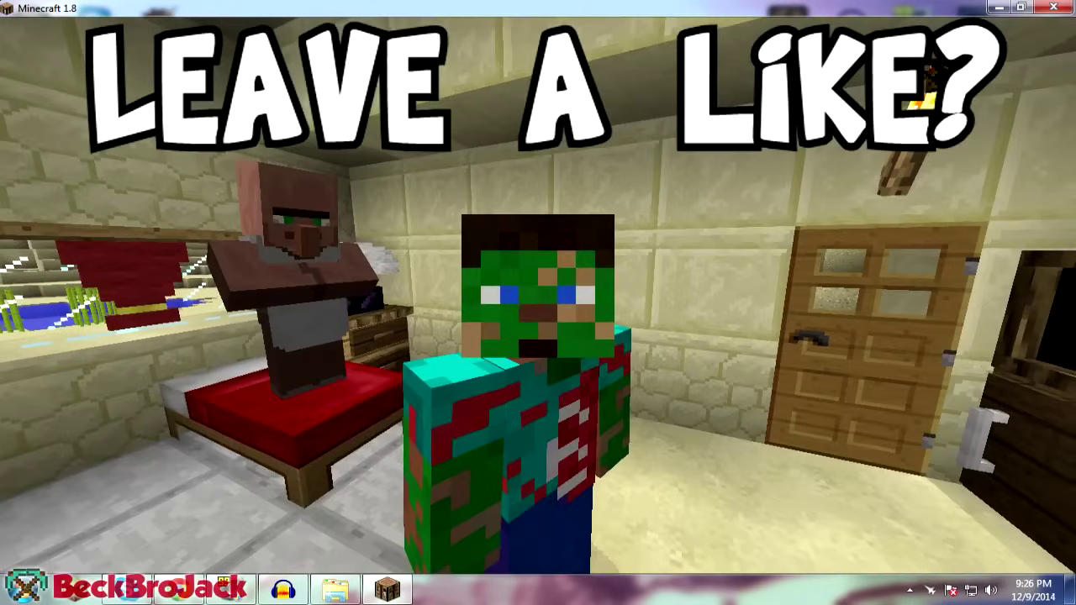
key(s)
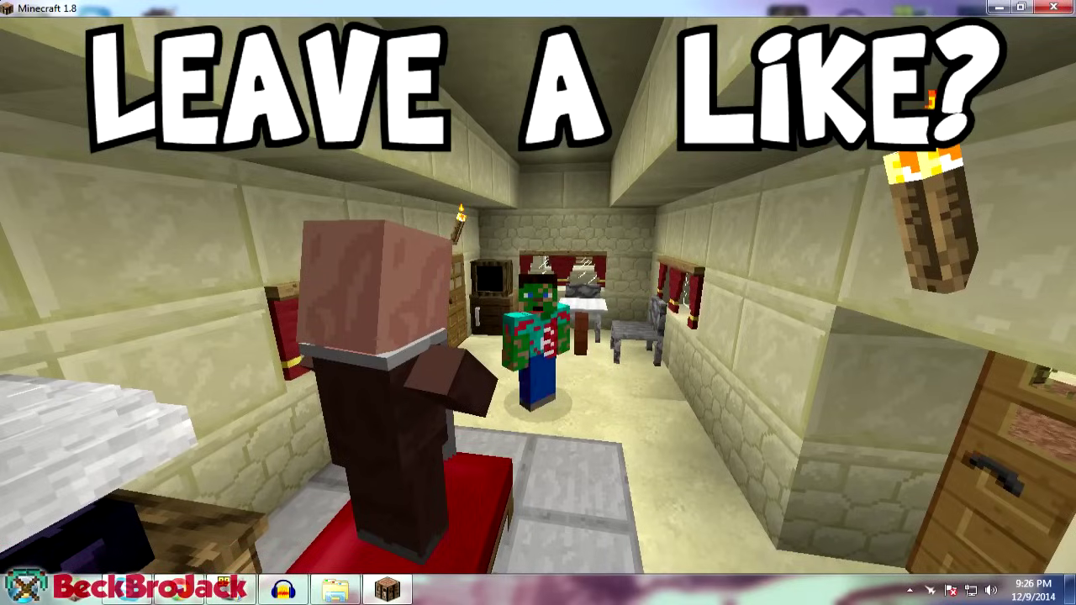
key(w)
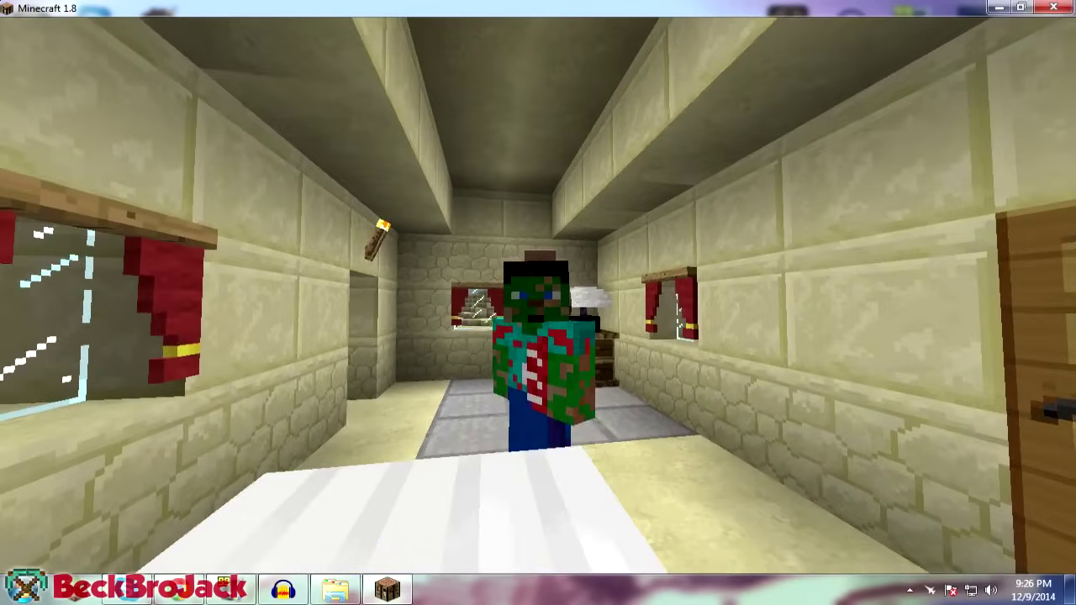
key(w)
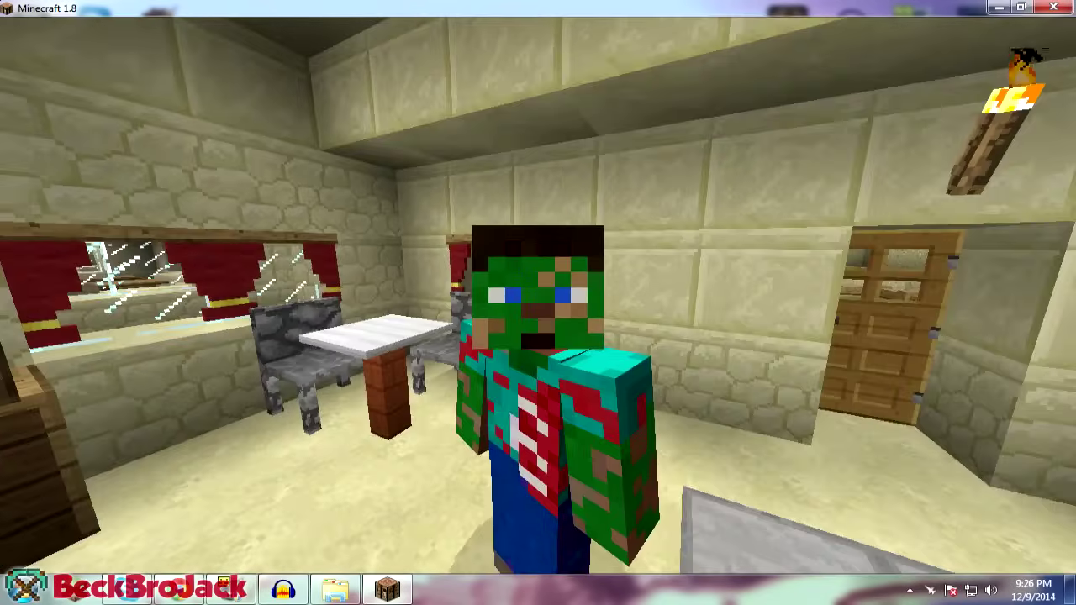
key(w)
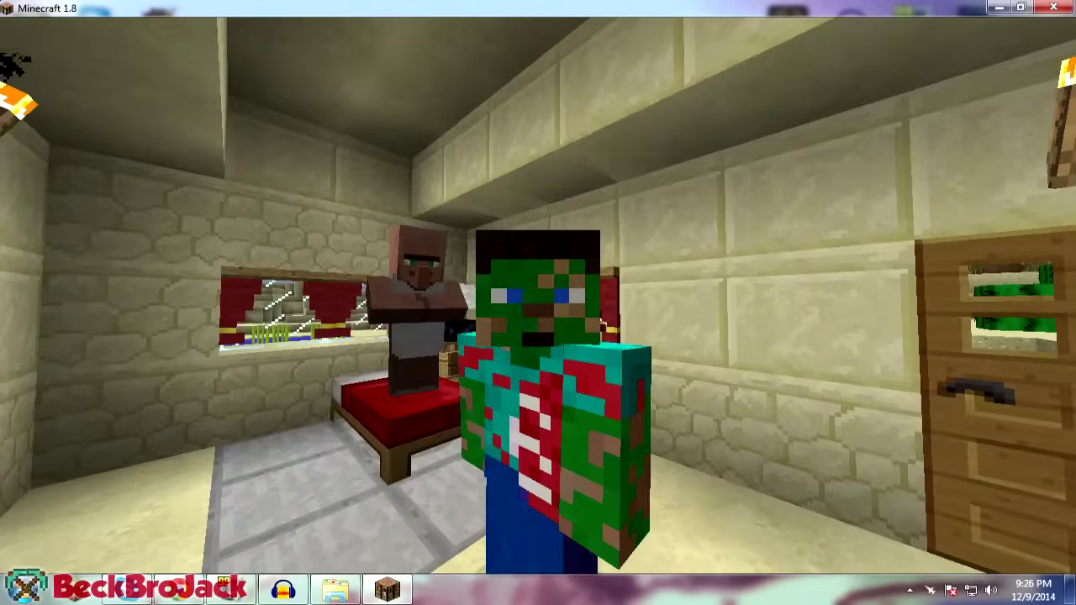